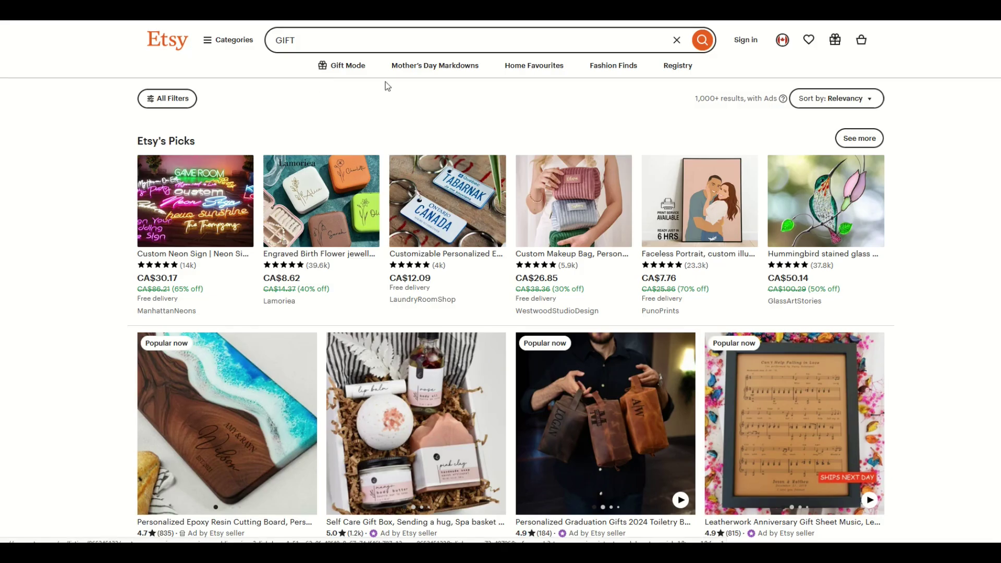
Step: Run an EverBee keyword search for father's day
{"action": "scroll", "coordinate": [130, 124], "scroll_direction": "down", "scroll_amount": 3}
{"action": "scroll", "coordinate": [128, 124], "scroll_direction": "down", "scroll_amount": 6}
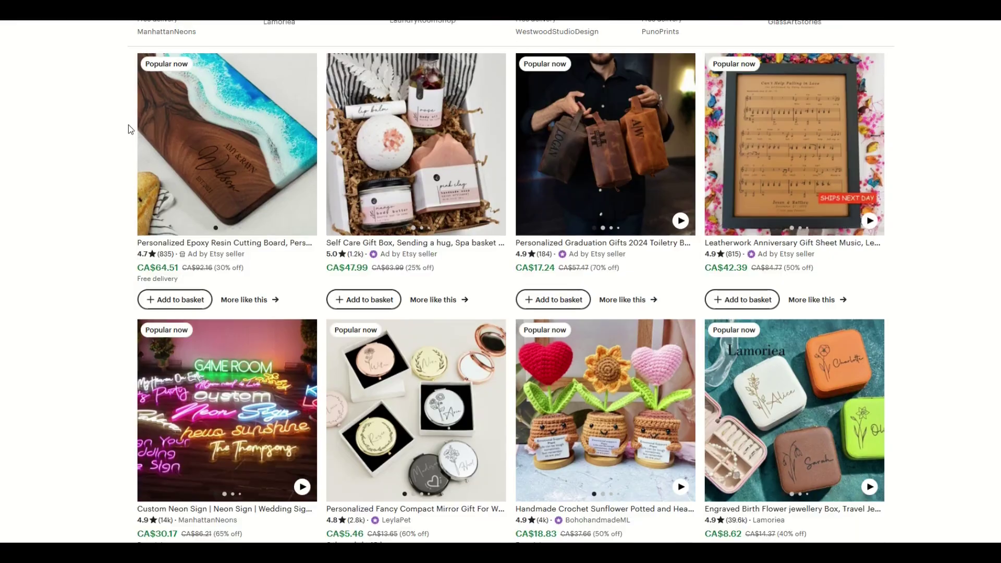
{"action": "scroll", "coordinate": [117, 139], "scroll_direction": "down", "scroll_amount": 7}
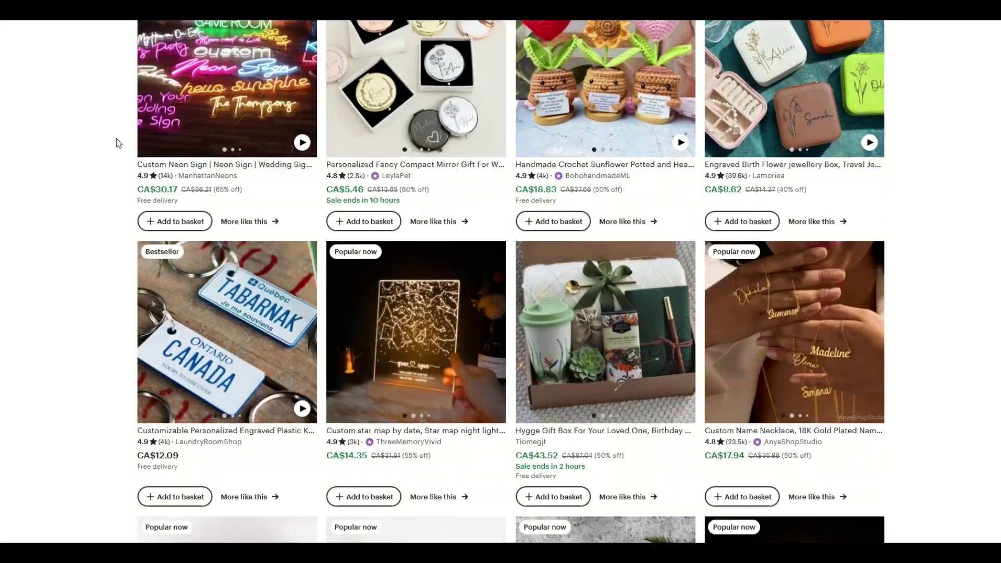
{"action": "scroll", "coordinate": [117, 140], "scroll_direction": "down", "scroll_amount": 6}
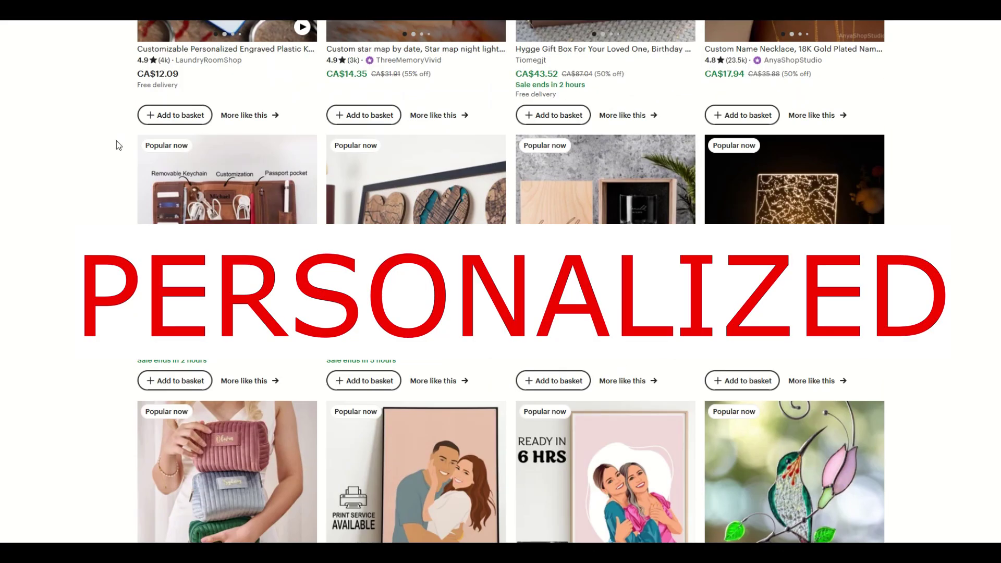
{"action": "scroll", "coordinate": [117, 146], "scroll_direction": "down", "scroll_amount": 5}
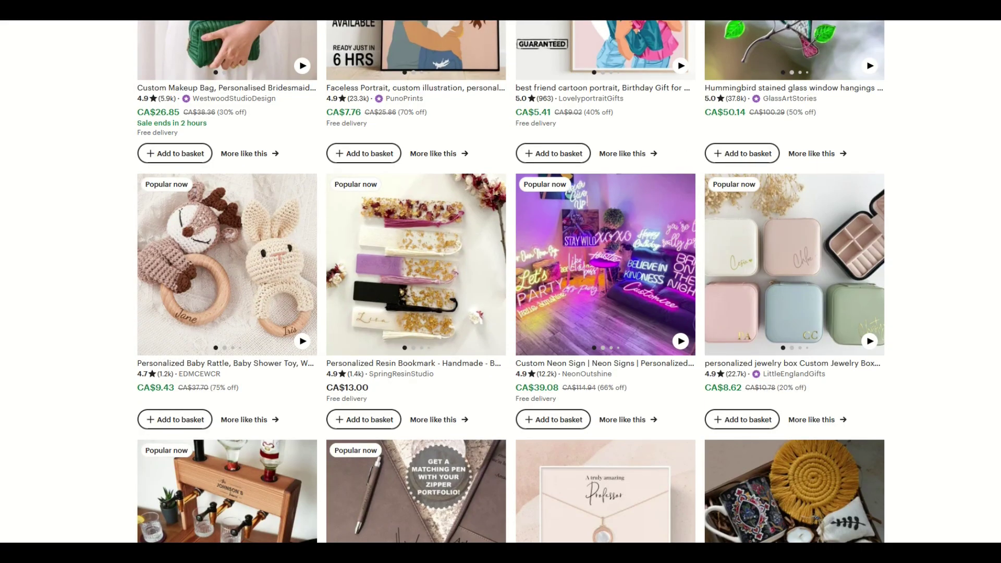
{"action": "scroll", "coordinate": [500, 282], "scroll_direction": "down", "scroll_amount": 10}
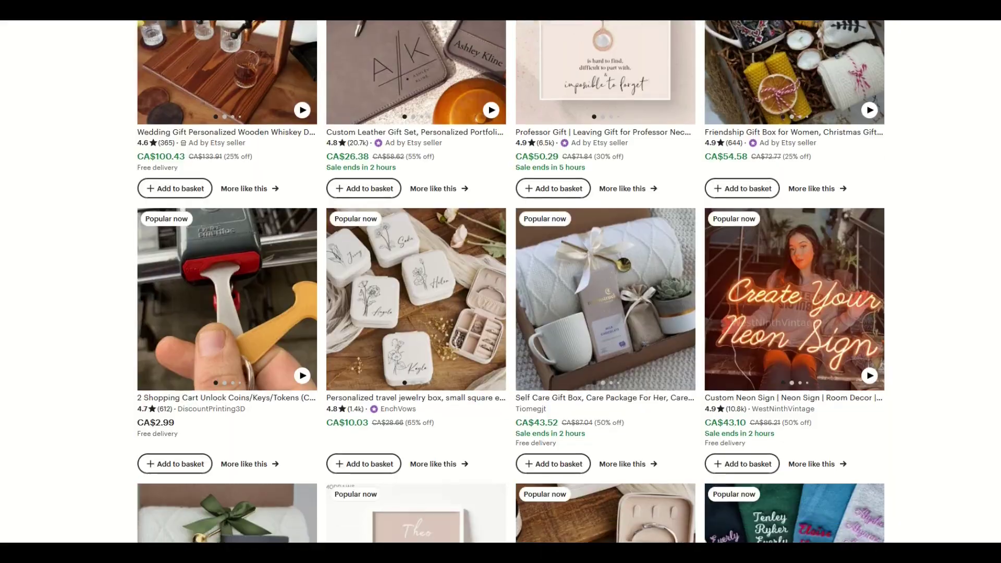
{"action": "scroll", "coordinate": [500, 281], "scroll_direction": "down", "scroll_amount": 8}
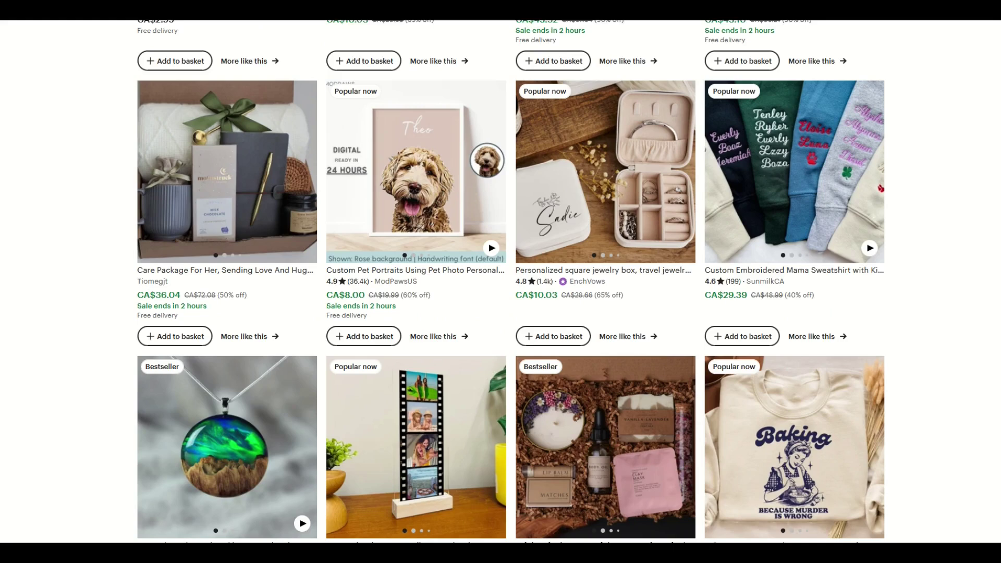
{"action": "scroll", "coordinate": [500, 281], "scroll_direction": "down", "scroll_amount": 4}
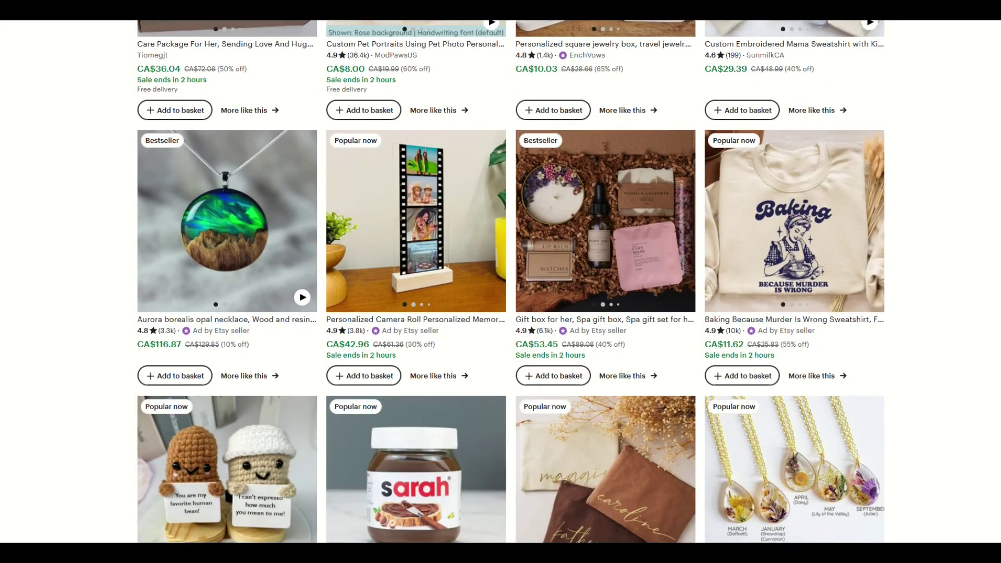
{"action": "scroll", "coordinate": [501, 281], "scroll_direction": "down", "scroll_amount": 4}
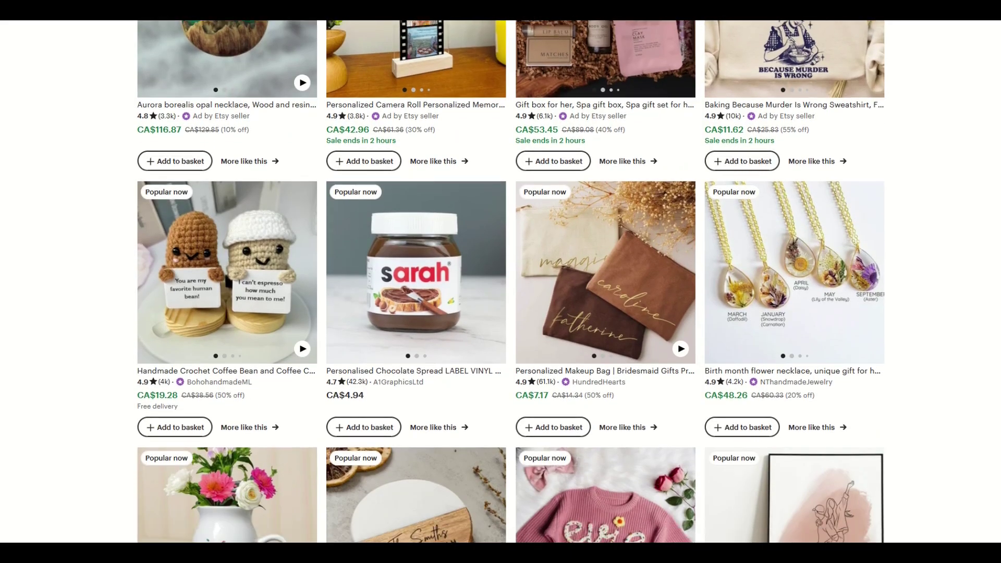
{"action": "scroll", "coordinate": [500, 282], "scroll_direction": "down", "scroll_amount": 1}
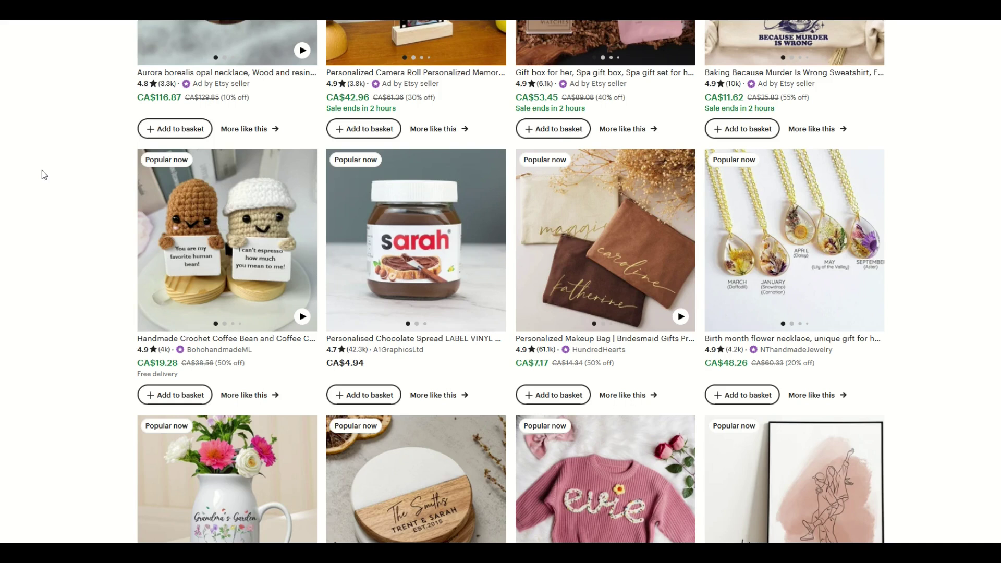
{"action": "scroll", "coordinate": [105, 194], "scroll_direction": "up", "scroll_amount": 6}
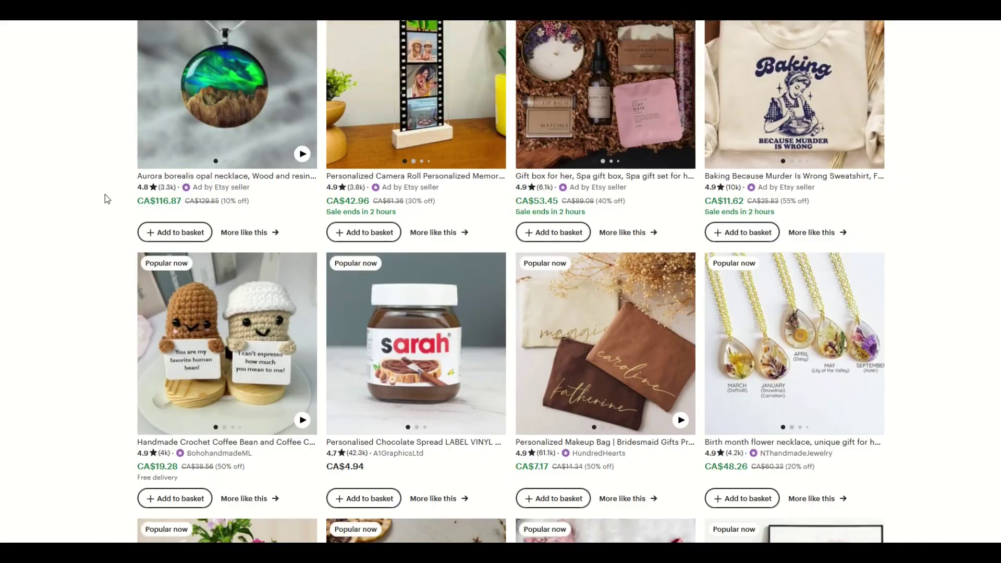
{"action": "scroll", "coordinate": [103, 202], "scroll_direction": "up", "scroll_amount": 12}
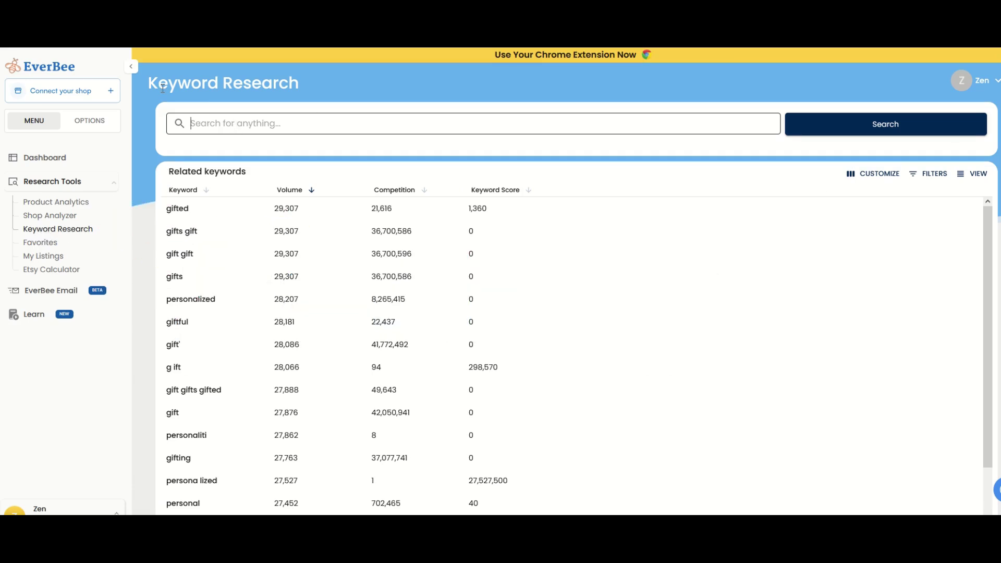
{"action": "type", "text": "father's day"}
{"action": "key", "text": "Return"}
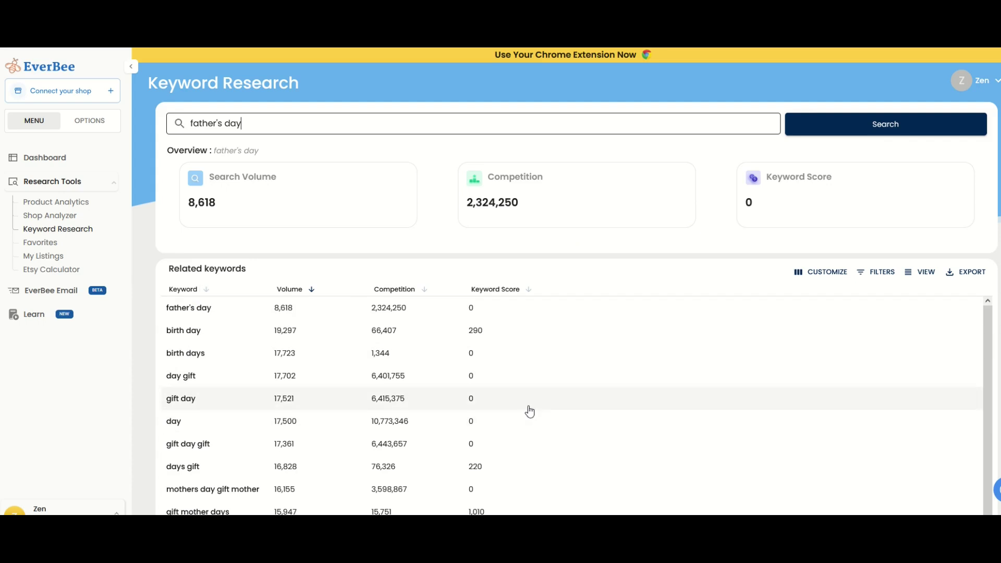
Step: Replace the search term with gift, showing volume 27,876 and competition 42,050,941
{"action": "left_click_drag", "start_coordinate": [263, 120], "coordinate": [129, 111]}
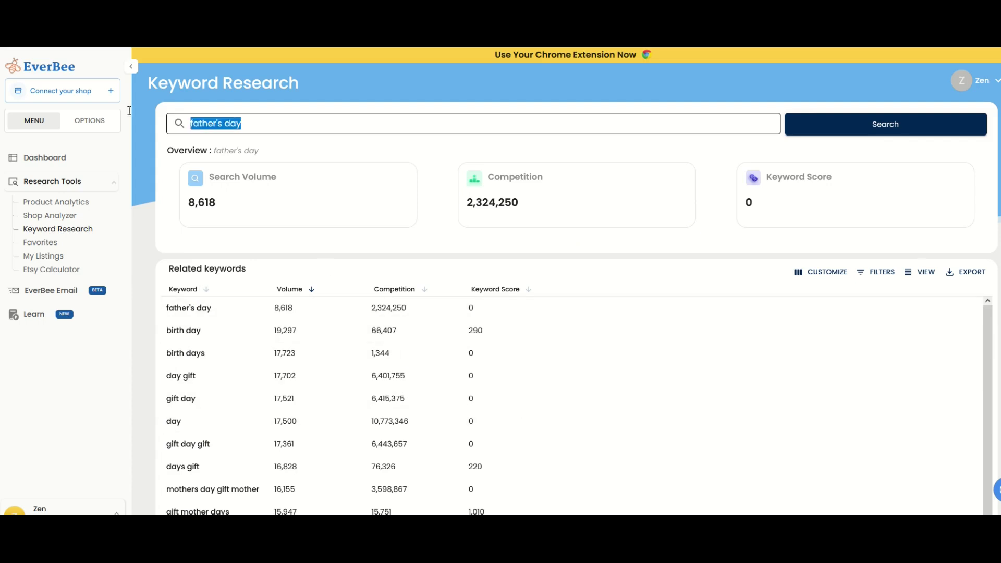
{"action": "type", "text": "gift"}
{"action": "key", "text": "Return"}
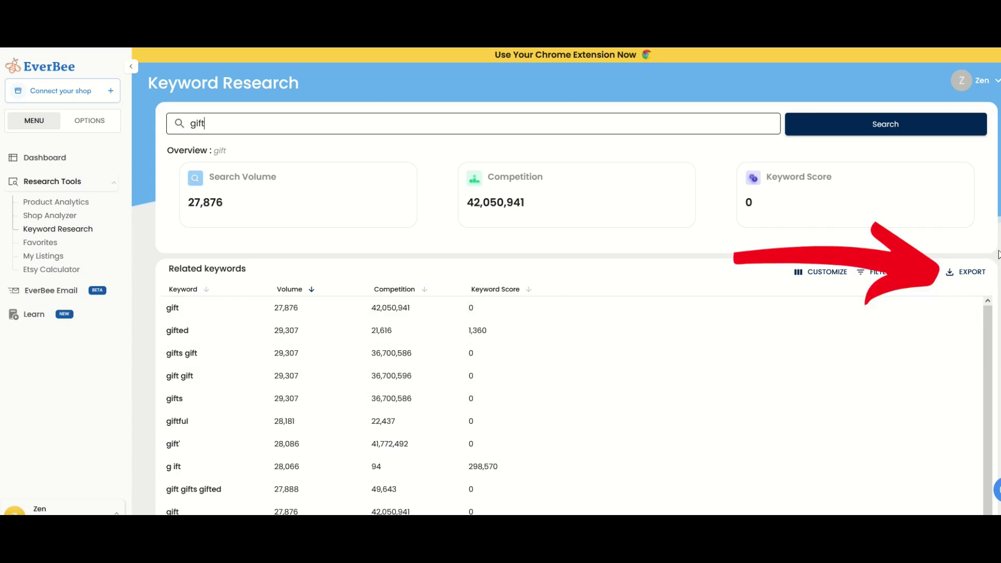
Step: Email the gift keyword export and download everbee_keywords.csv from the Gmail message
{"action": "left_click", "coordinate": [961, 276]}
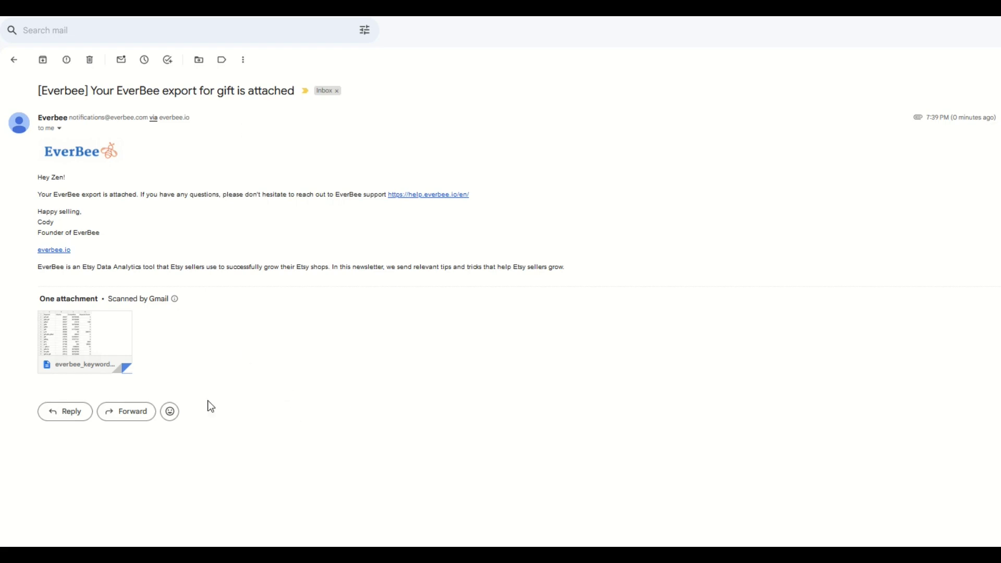
{"action": "mouse_move", "coordinate": [63, 360]}
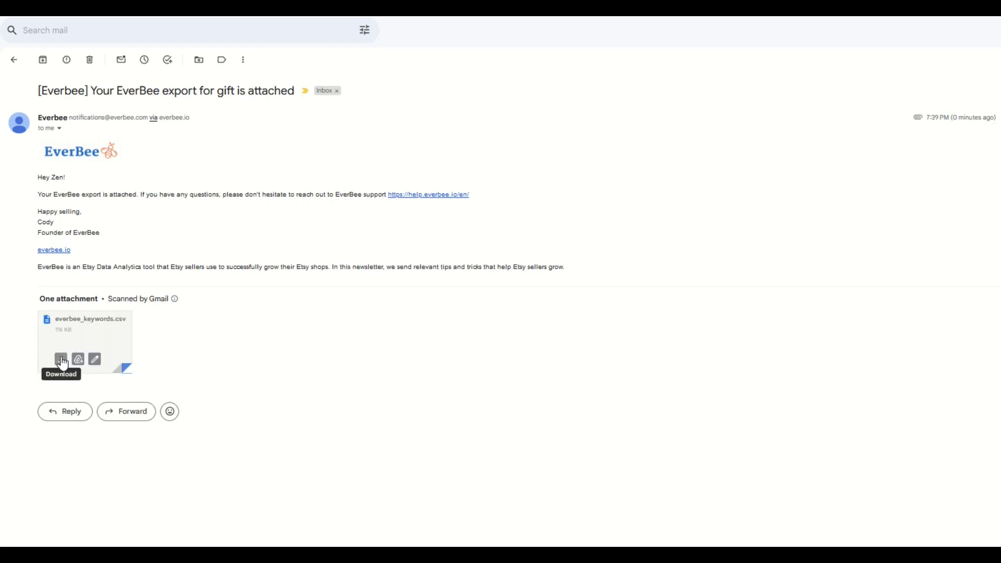
{"action": "left_click", "coordinate": [62, 361]}
{"action": "left_click_drag", "start_coordinate": [313, 192], "coordinate": [347, 223]}
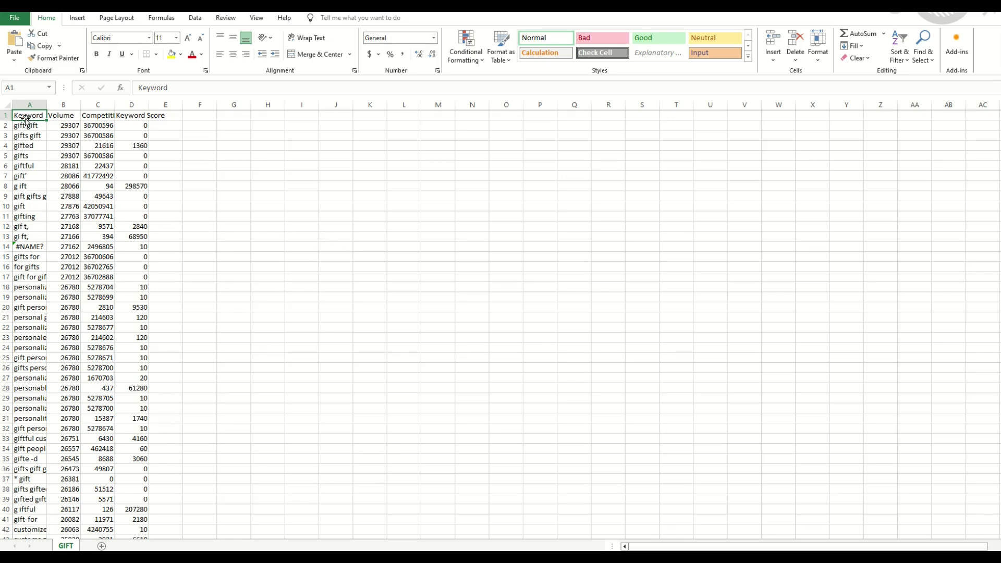
Step: Autofit all columns to their contents, then narrow column A to a compact width
{"action": "left_click", "coordinate": [8, 105]}
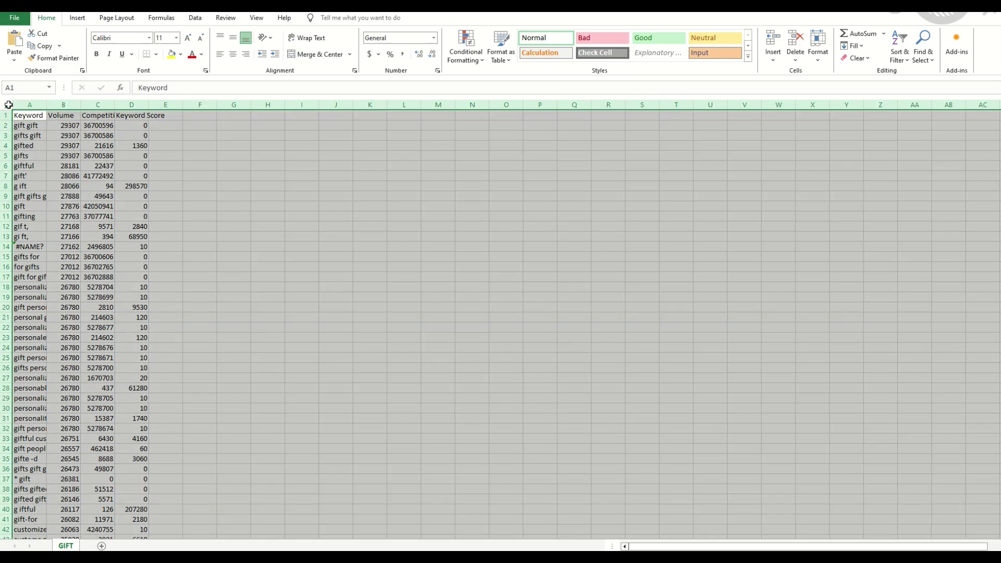
{"action": "double_click", "coordinate": [46, 105]}
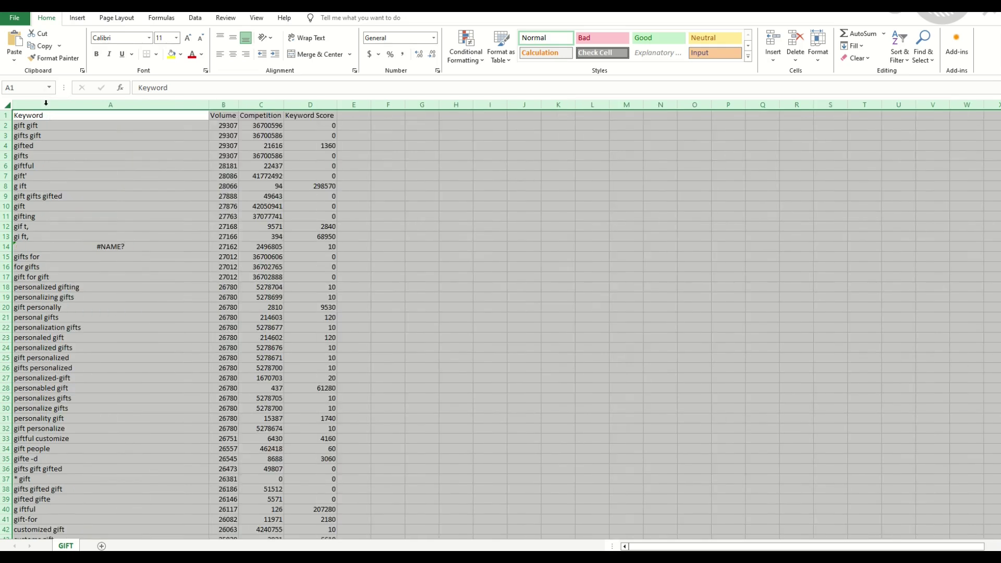
{"action": "left_click", "coordinate": [117, 186]}
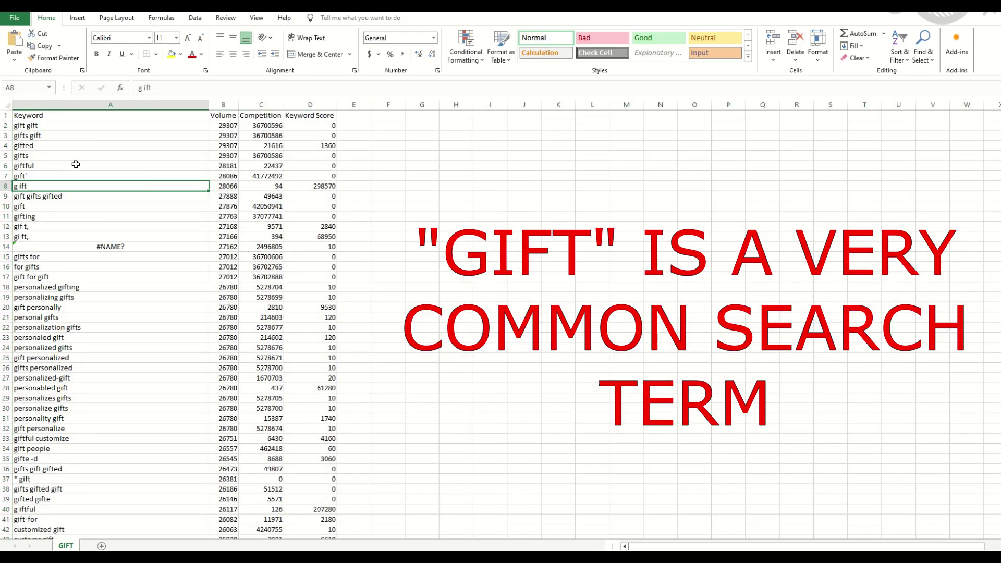
{"action": "scroll", "coordinate": [114, 302], "scroll_direction": "down", "scroll_amount": 12}
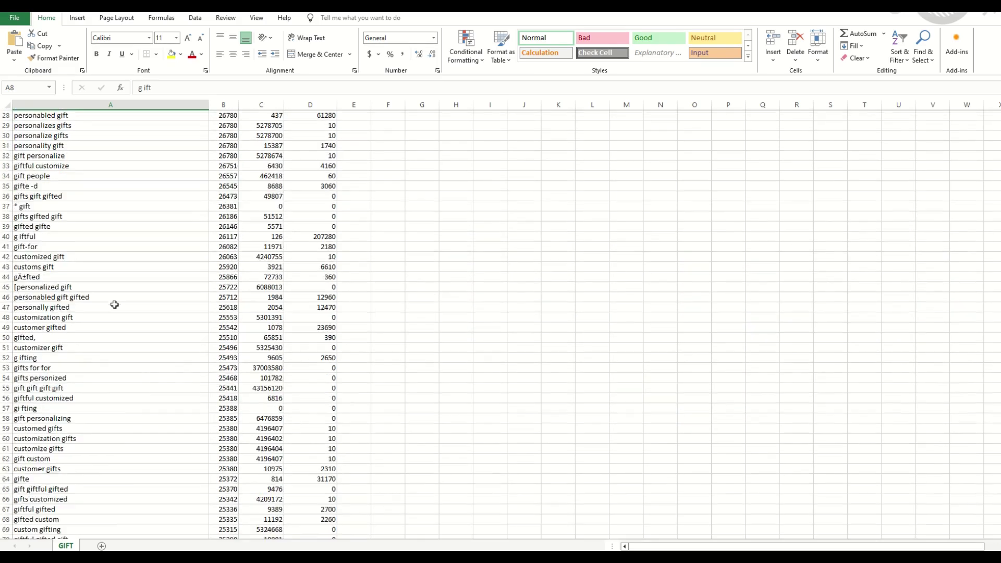
{"action": "scroll", "coordinate": [114, 305], "scroll_direction": "up", "scroll_amount": 11}
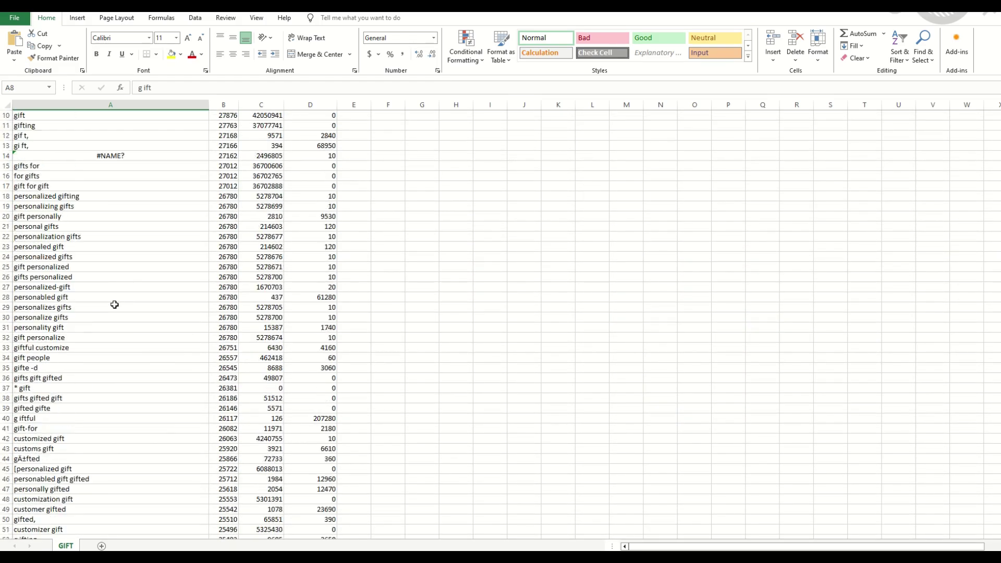
{"action": "scroll", "coordinate": [114, 305], "scroll_direction": "up", "scroll_amount": 1}
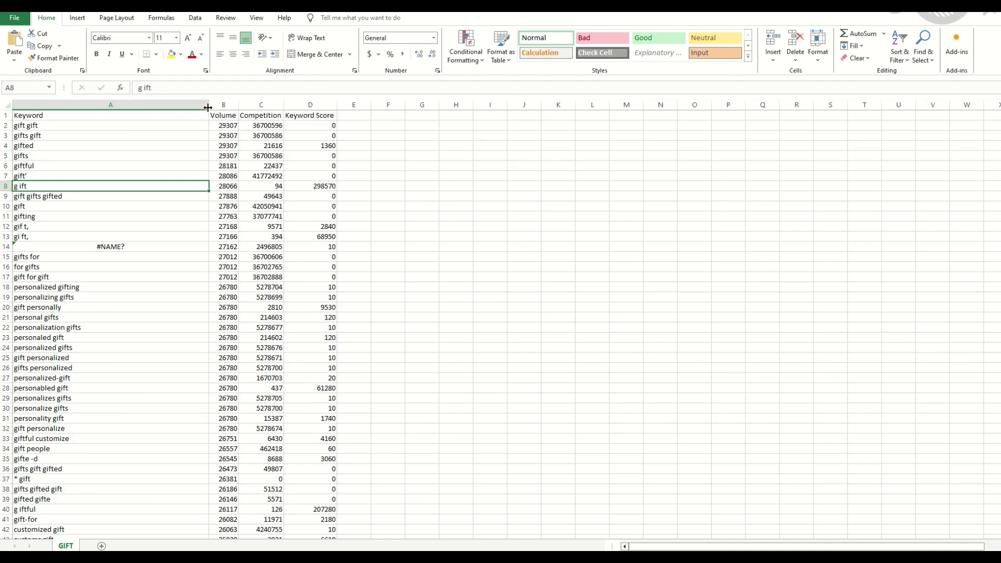
{"action": "left_click_drag", "start_coordinate": [211, 106], "coordinate": [127, 106]}
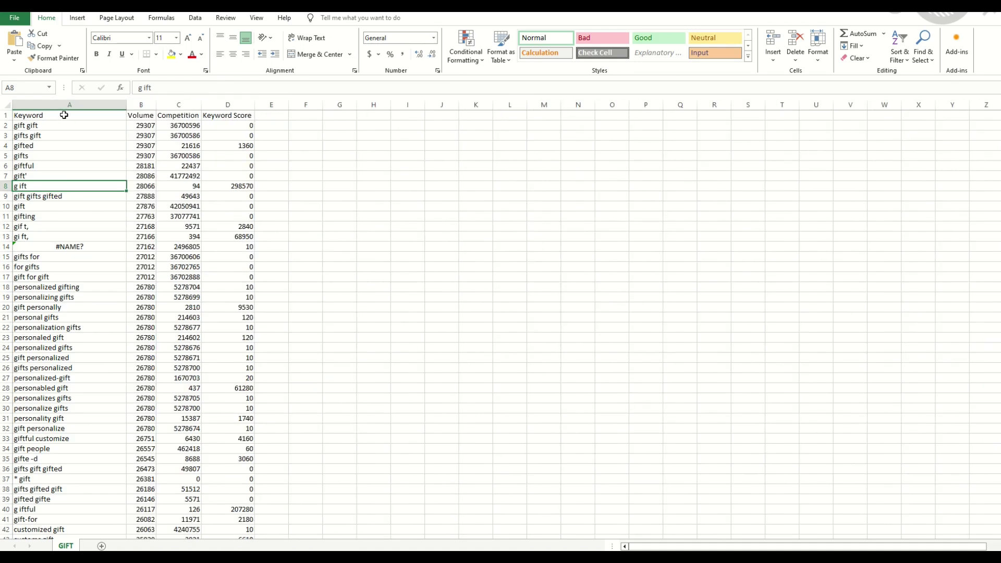
Step: Give header cells A1:D1 a dark blue-grey fill with white text
{"action": "left_click_drag", "start_coordinate": [63, 114], "coordinate": [229, 112]}
{"action": "left_click", "coordinate": [181, 55]}
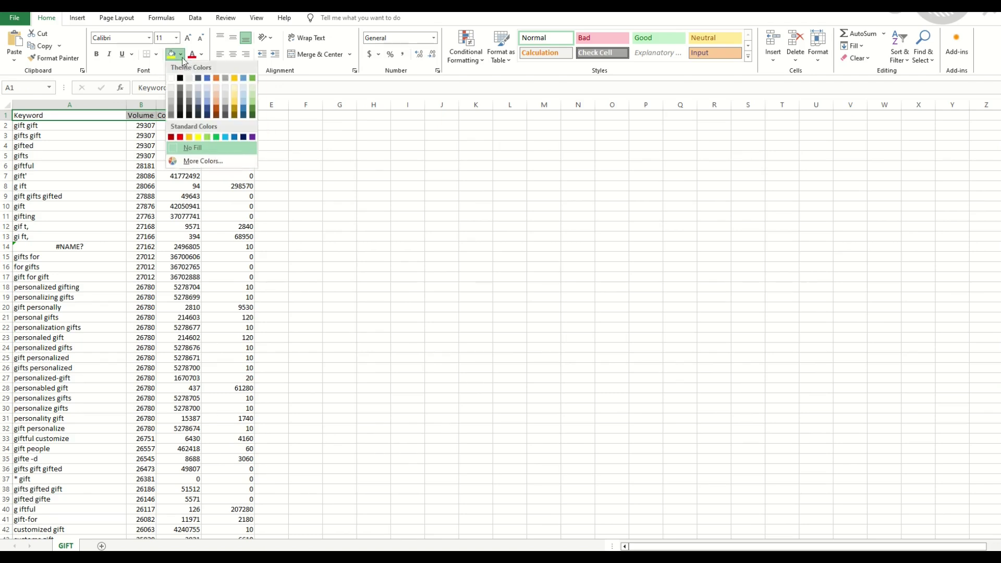
{"action": "left_click", "coordinate": [198, 79]}
{"action": "left_click", "coordinate": [201, 54]}
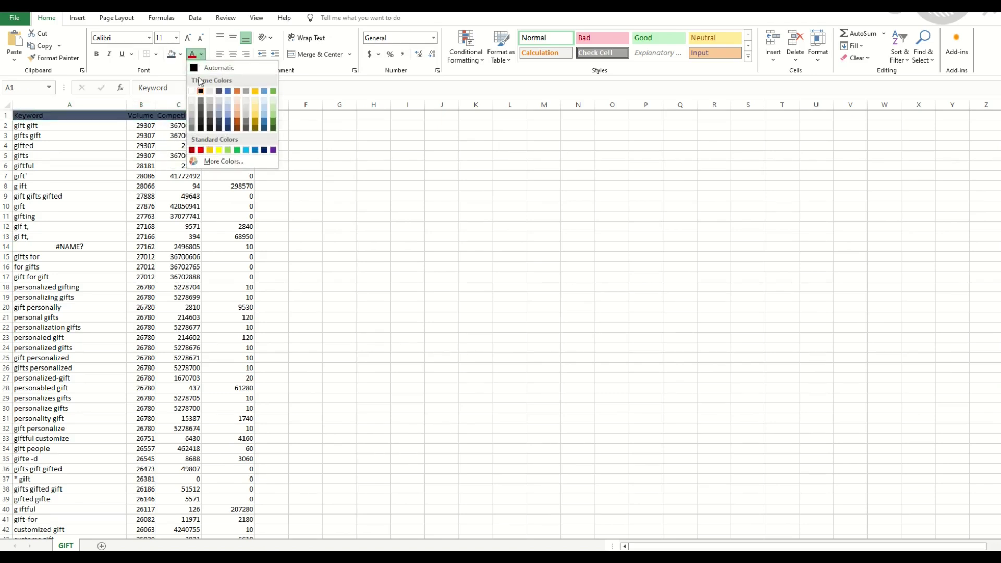
{"action": "left_click", "coordinate": [193, 92]}
{"action": "left_click", "coordinate": [171, 145]}
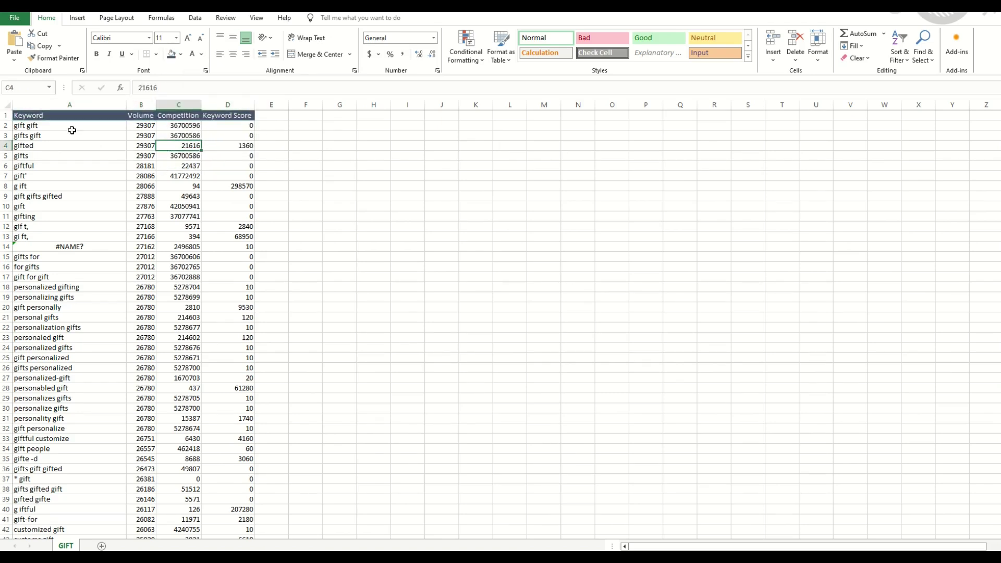
{"action": "left_click_drag", "start_coordinate": [61, 104], "coordinate": [228, 104]}
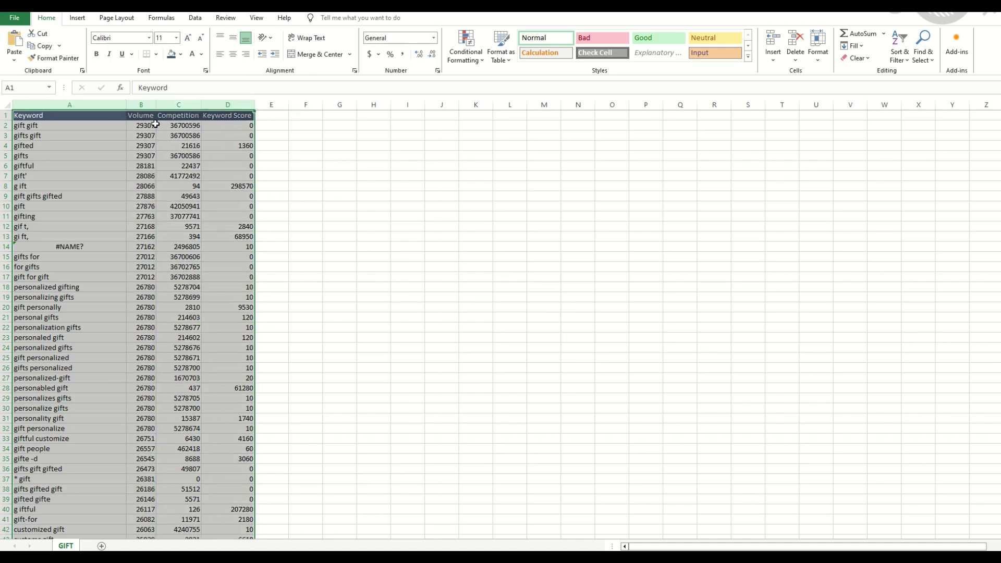
Step: Sort the GIFT keyword data by Volume, largest to smallest
{"action": "left_click", "coordinate": [195, 19]}
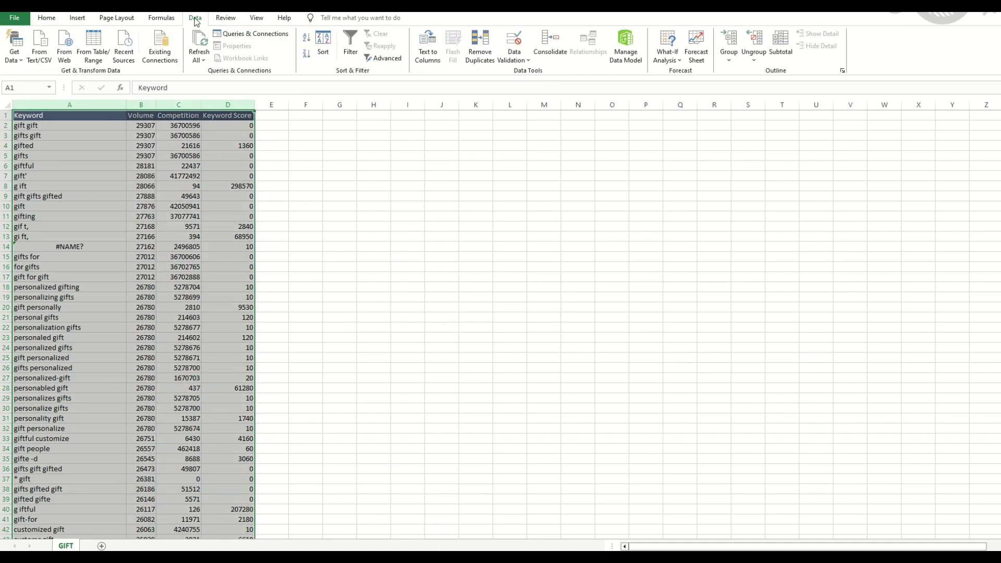
{"action": "left_click", "coordinate": [323, 44]}
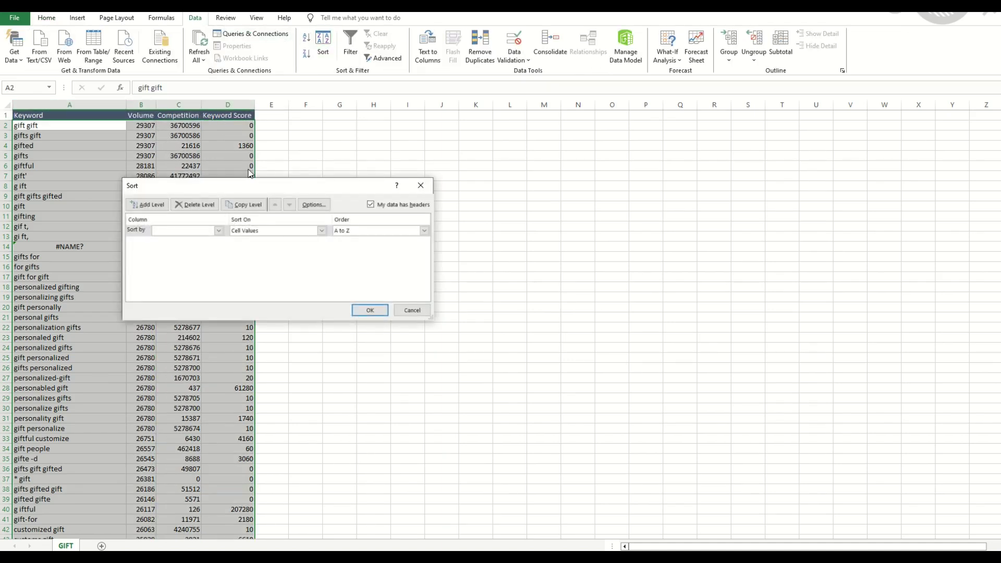
{"action": "left_click", "coordinate": [370, 204]}
{"action": "left_click", "coordinate": [217, 230]}
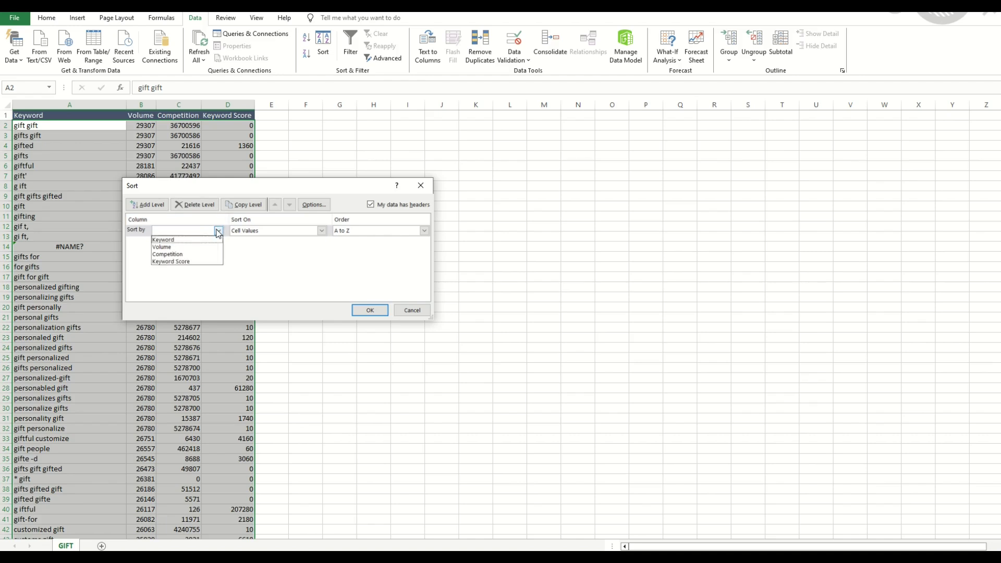
{"action": "left_click", "coordinate": [192, 241]}
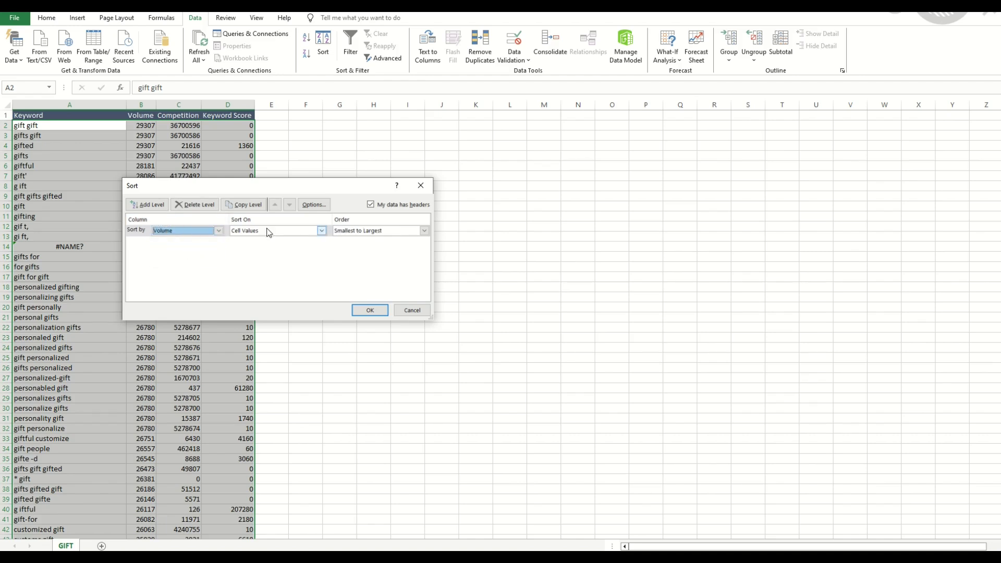
{"action": "left_click", "coordinate": [354, 233]}
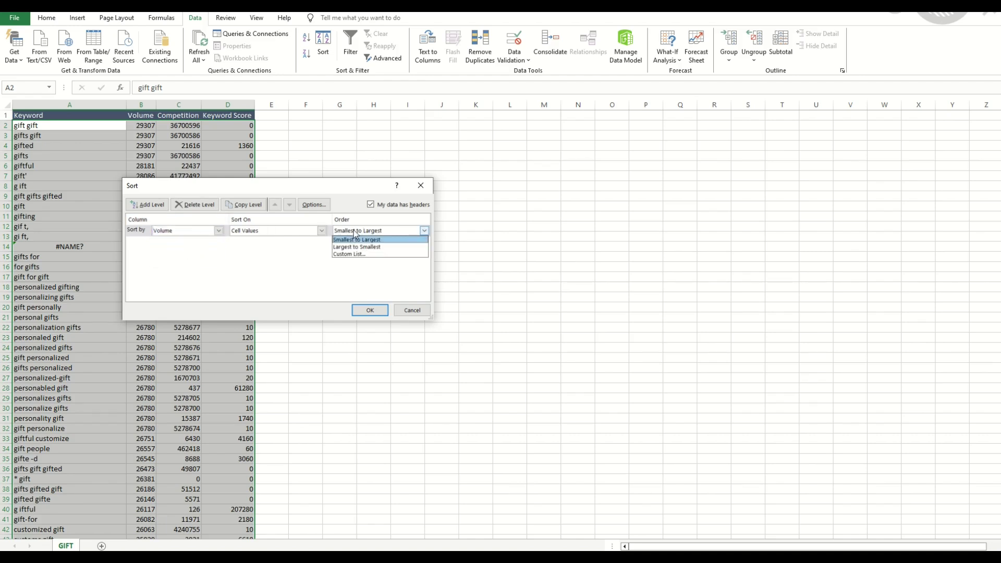
{"action": "left_click", "coordinate": [355, 249]}
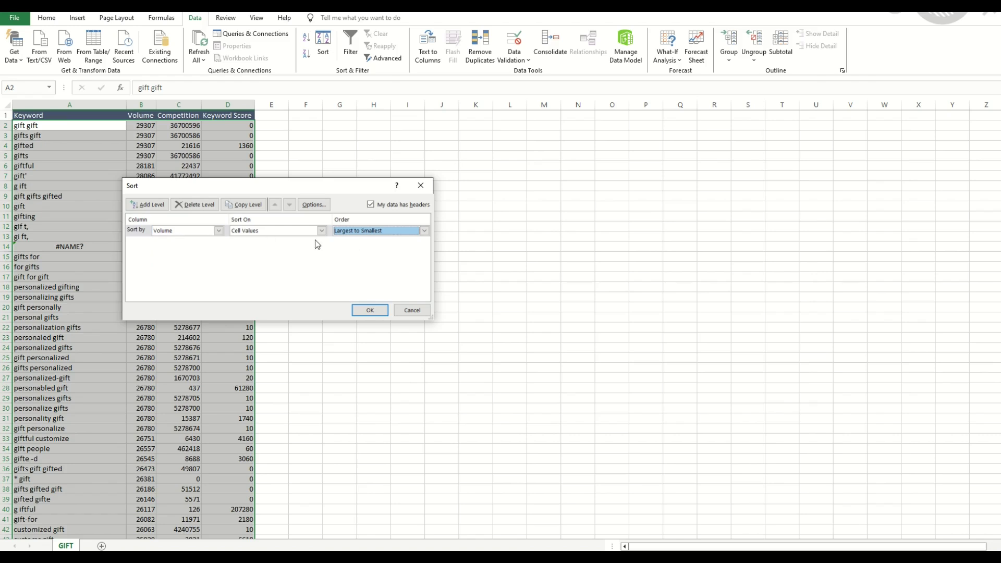
{"action": "left_click", "coordinate": [372, 307]}
{"action": "left_click", "coordinate": [172, 196]}
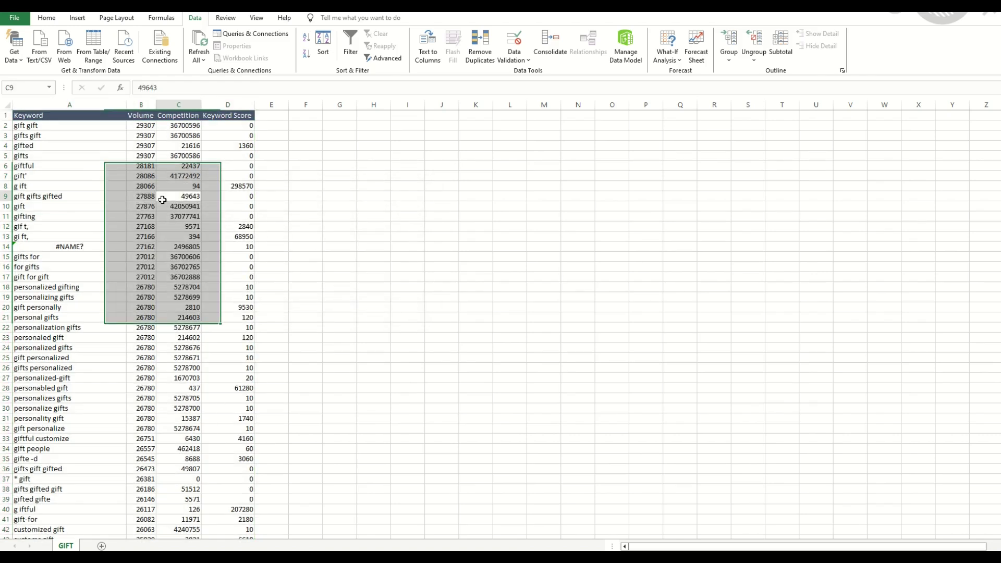
Step: Freeze the header row above row 2 so it stays visible while scrolling
{"action": "left_click", "coordinate": [6, 135]}
{"action": "left_click", "coordinate": [6, 125]}
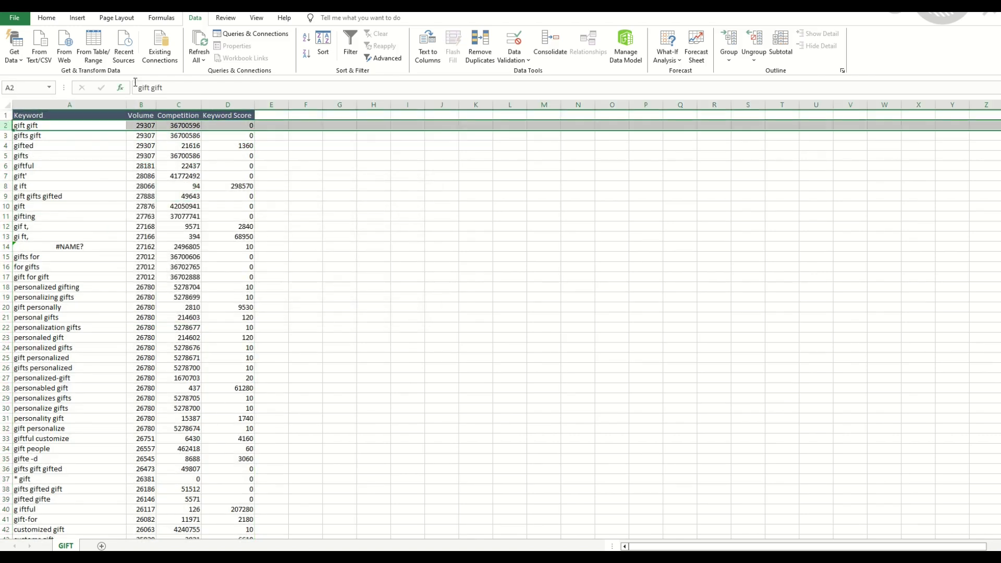
{"action": "left_click", "coordinate": [256, 18]}
{"action": "left_click", "coordinate": [360, 52]}
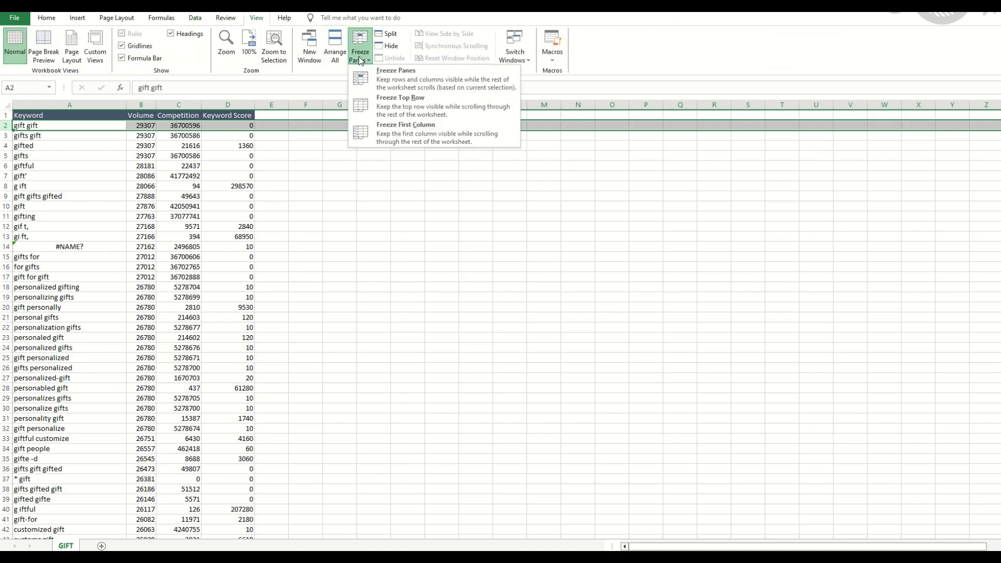
{"action": "left_click", "coordinate": [371, 82]}
{"action": "left_click", "coordinate": [313, 165]}
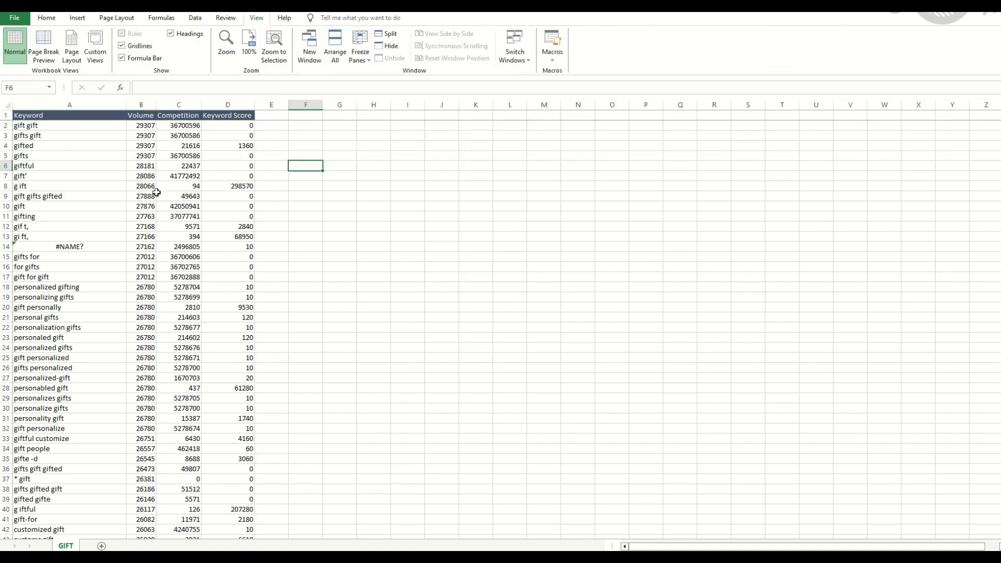
{"action": "scroll", "coordinate": [153, 198], "scroll_direction": "down", "scroll_amount": 4}
{"action": "scroll", "coordinate": [153, 197], "scroll_direction": "up", "scroll_amount": 4}
{"action": "left_click_drag", "start_coordinate": [142, 126], "coordinate": [142, 277]}
{"action": "scroll", "coordinate": [142, 282], "scroll_direction": "down", "scroll_amount": 3}
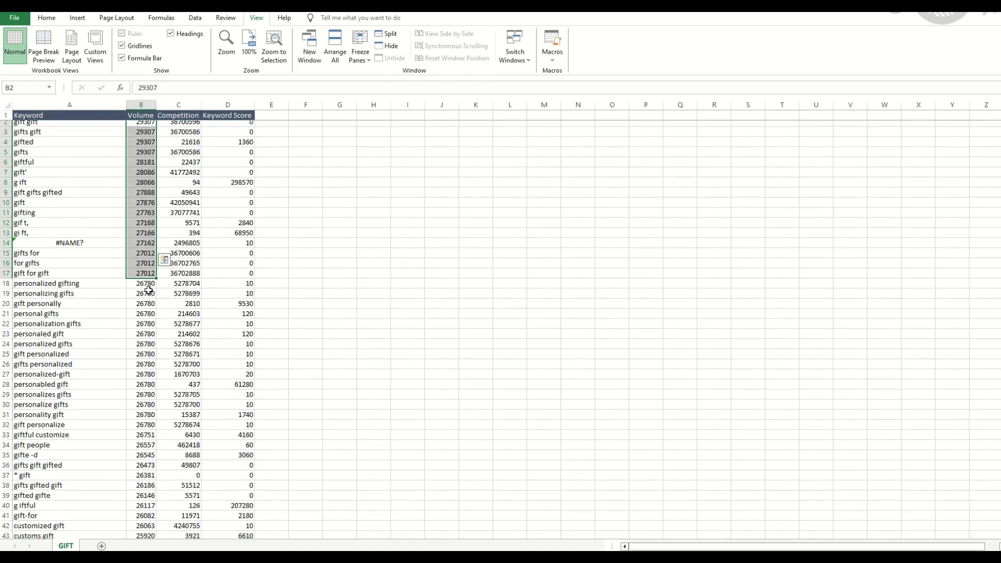
{"action": "scroll", "coordinate": [149, 292], "scroll_direction": "down", "scroll_amount": 10}
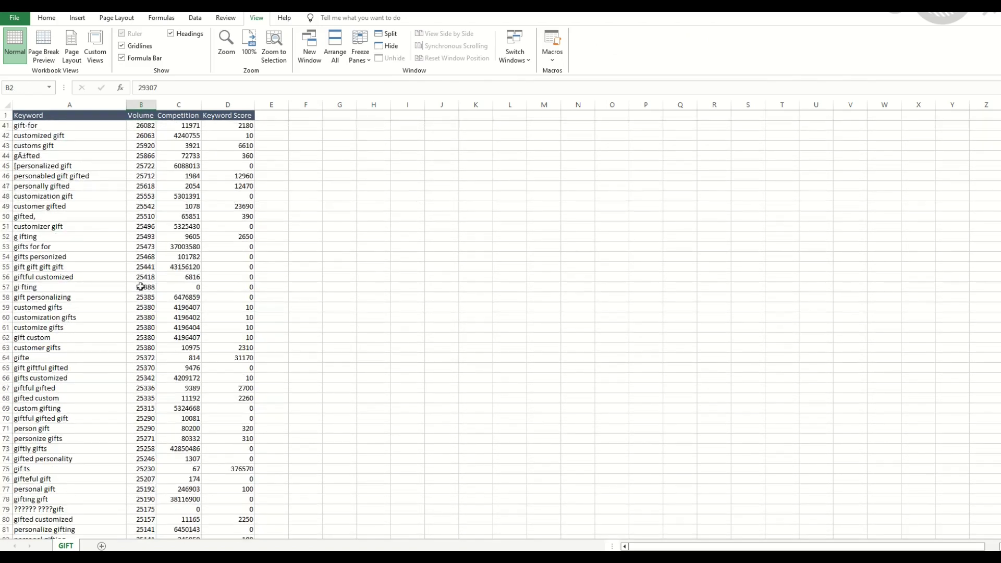
{"action": "scroll", "coordinate": [63, 196], "scroll_direction": "down", "scroll_amount": 5}
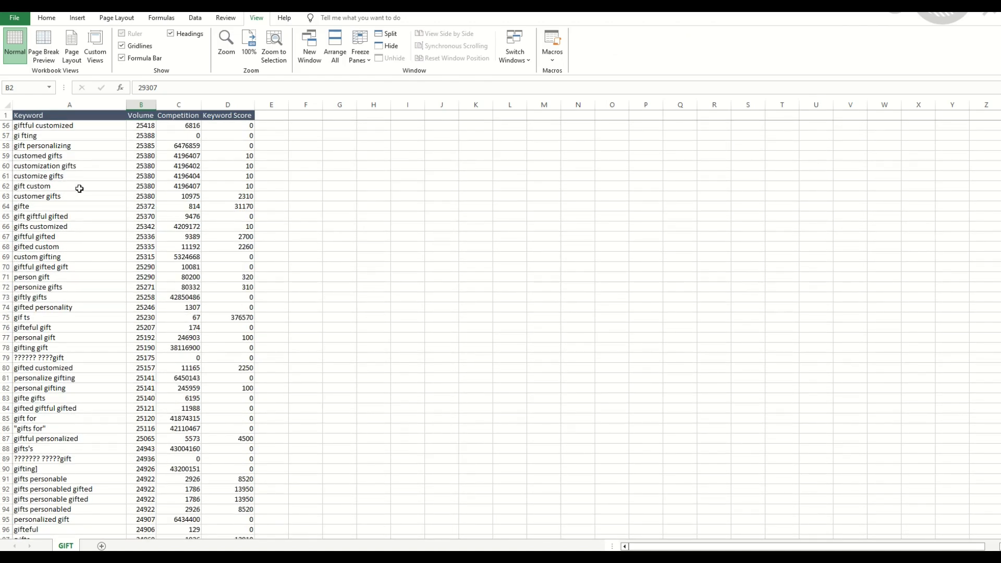
Step: Highlight the custom personalized gifts keyword and its score cell D121 in yellow
{"action": "scroll", "coordinate": [79, 189], "scroll_direction": "down", "scroll_amount": 9}
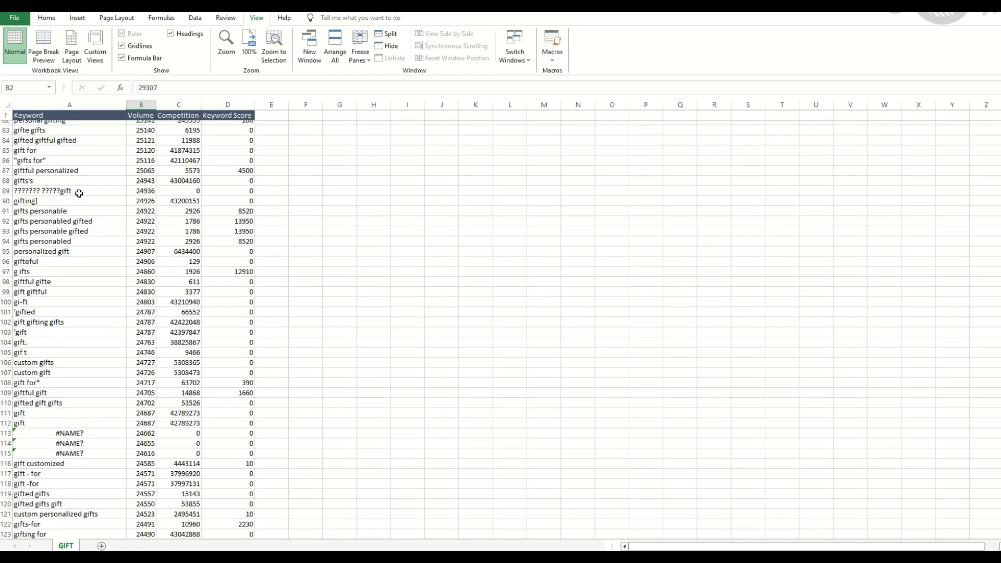
{"action": "scroll", "coordinate": [78, 193], "scroll_direction": "down", "scroll_amount": 8}
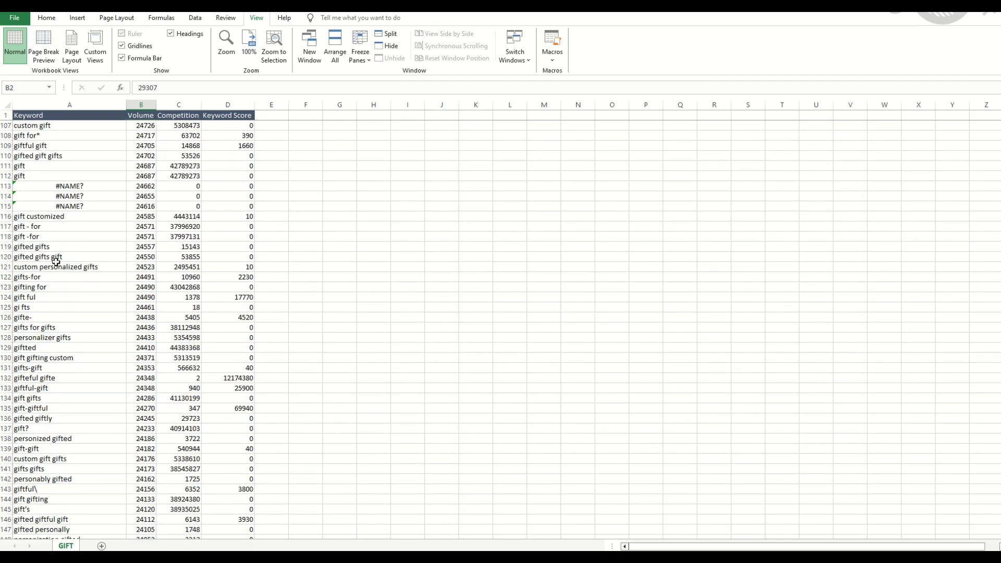
{"action": "left_click", "coordinate": [53, 267]}
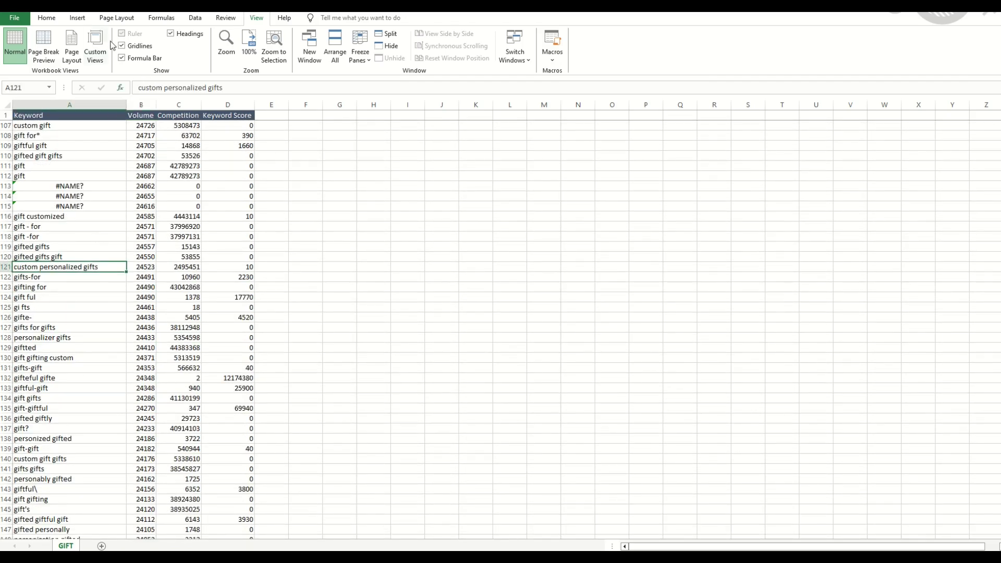
{"action": "left_click", "coordinate": [52, 19]}
{"action": "left_click", "coordinate": [180, 54]}
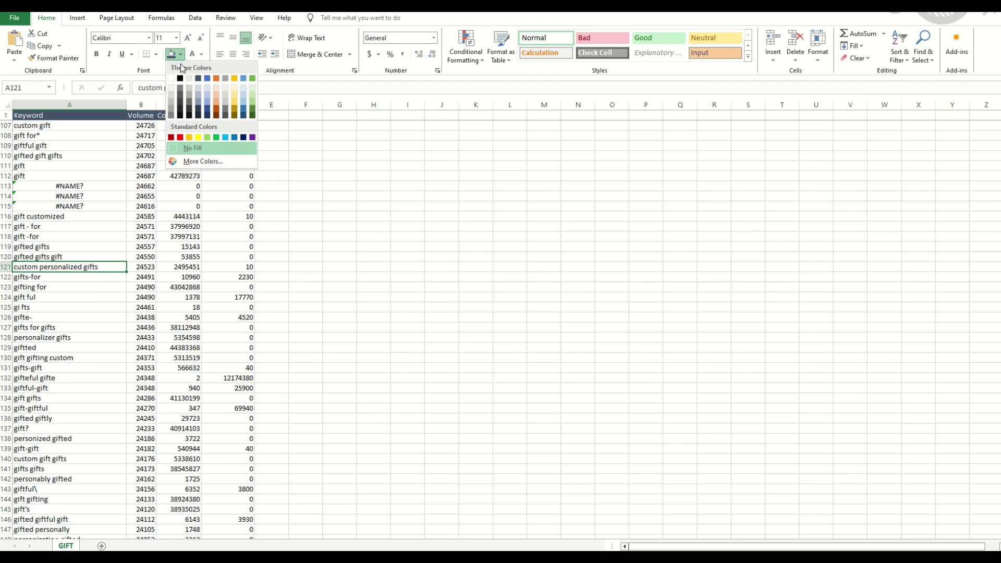
{"action": "left_click", "coordinate": [198, 137]}
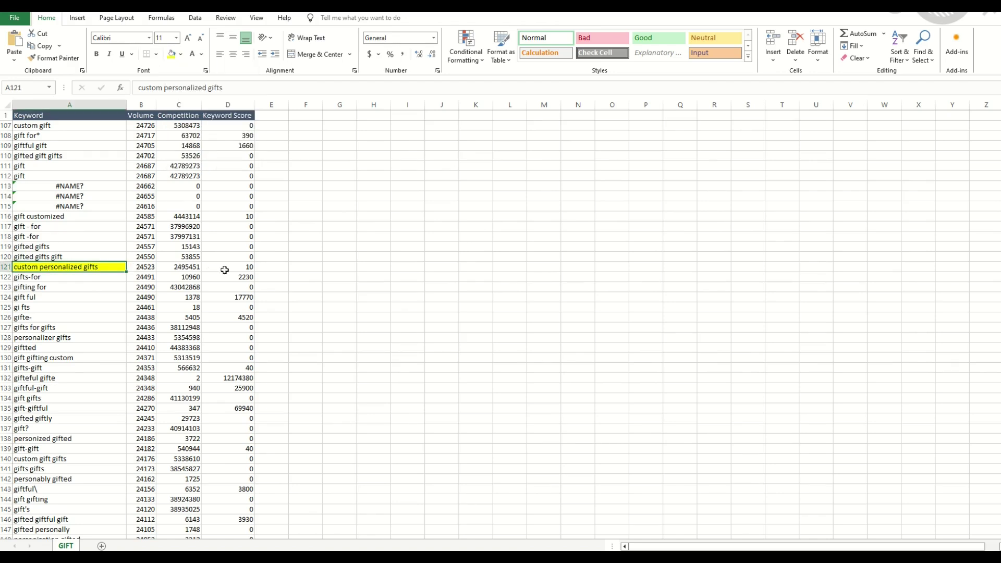
{"action": "left_click", "coordinate": [225, 269]}
{"action": "left_click", "coordinate": [171, 54]}
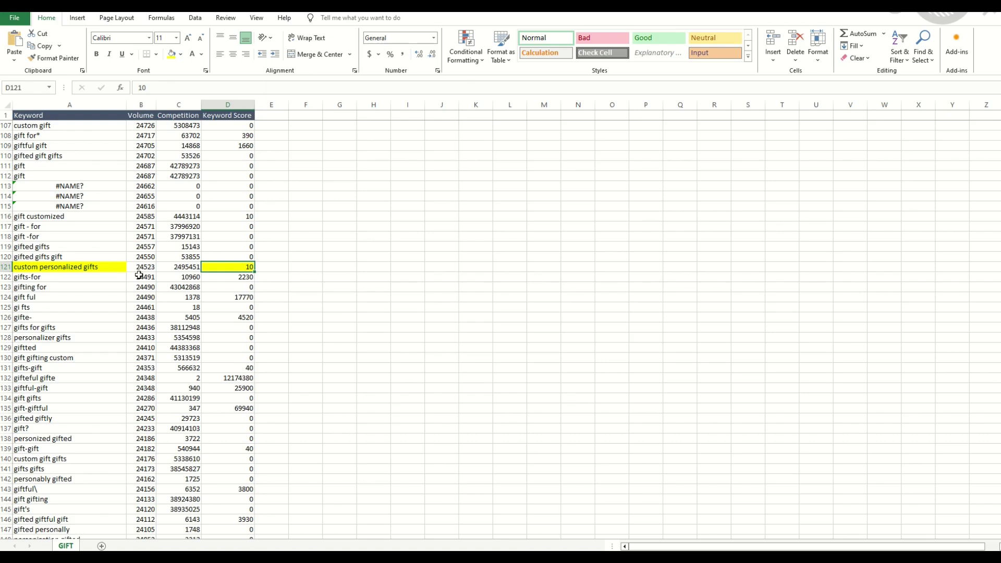
Step: Fill the custom personal gifts row 209 and gift for ... row 326 yellow
{"action": "scroll", "coordinate": [139, 275], "scroll_direction": "down", "scroll_amount": 20}
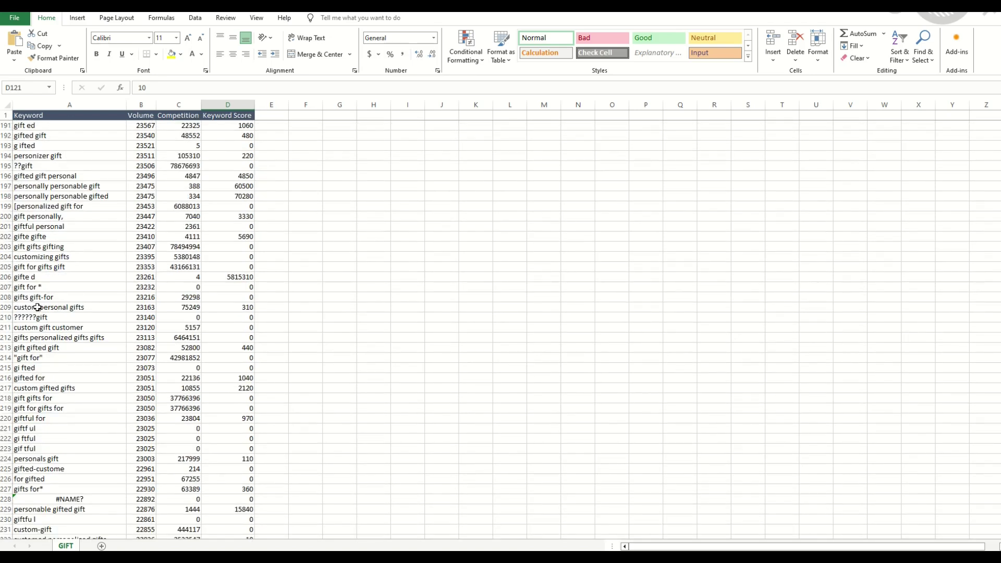
{"action": "left_click_drag", "start_coordinate": [37, 308], "coordinate": [230, 307]}
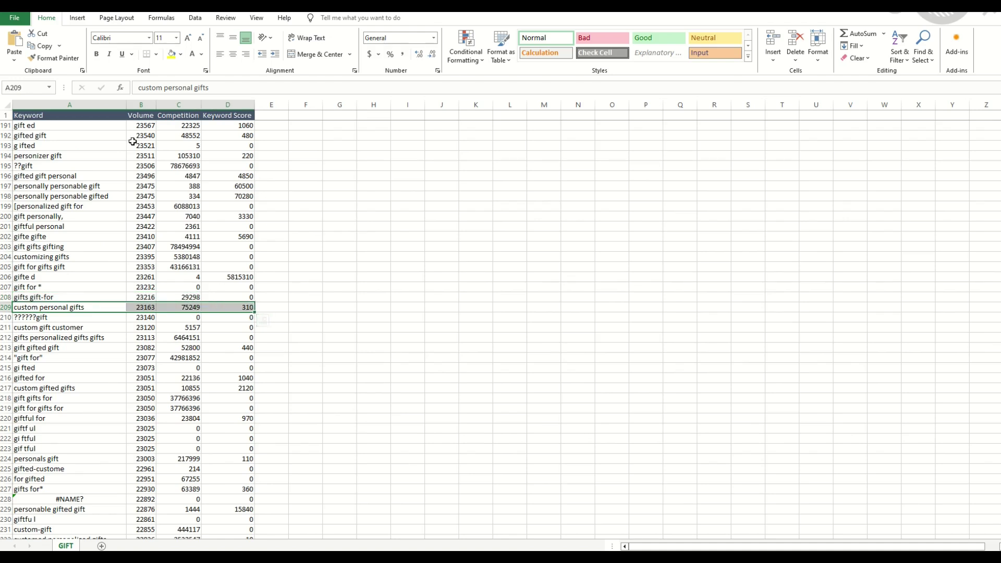
{"action": "left_click", "coordinate": [170, 56]}
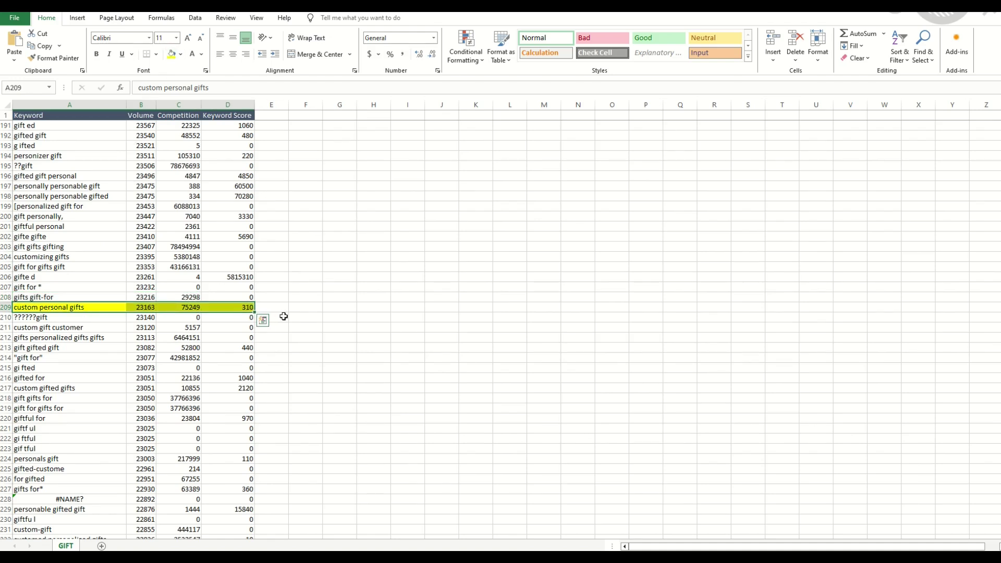
{"action": "left_click", "coordinate": [269, 317]}
{"action": "left_click", "coordinate": [269, 307]}
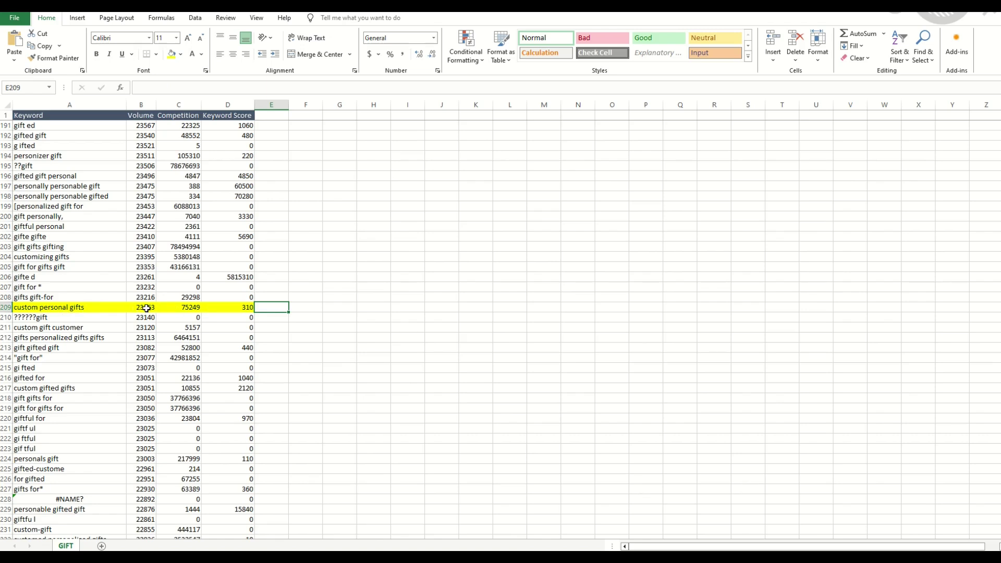
{"action": "scroll", "coordinate": [179, 316], "scroll_direction": "down", "scroll_amount": 20}
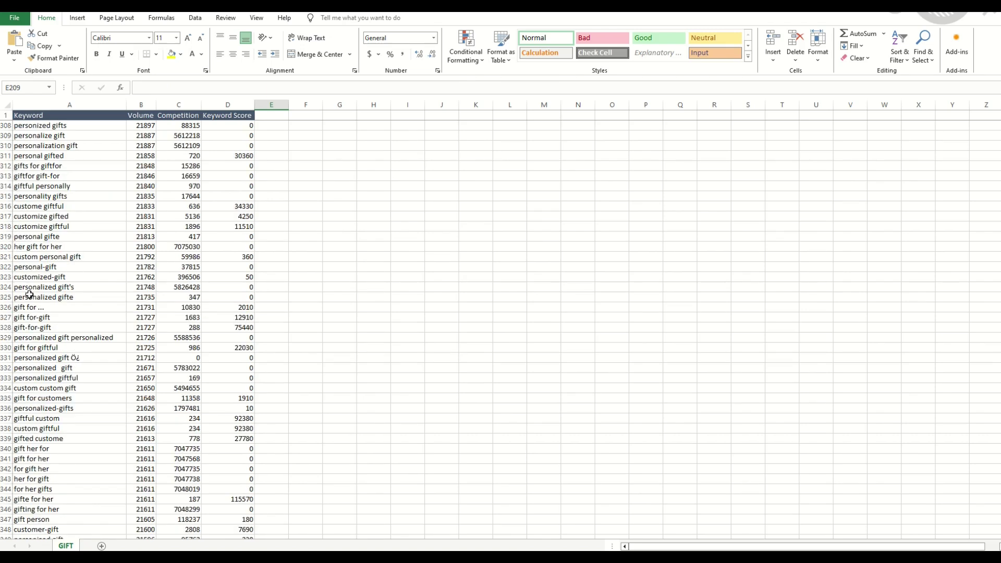
{"action": "left_click_drag", "start_coordinate": [21, 308], "coordinate": [209, 304]}
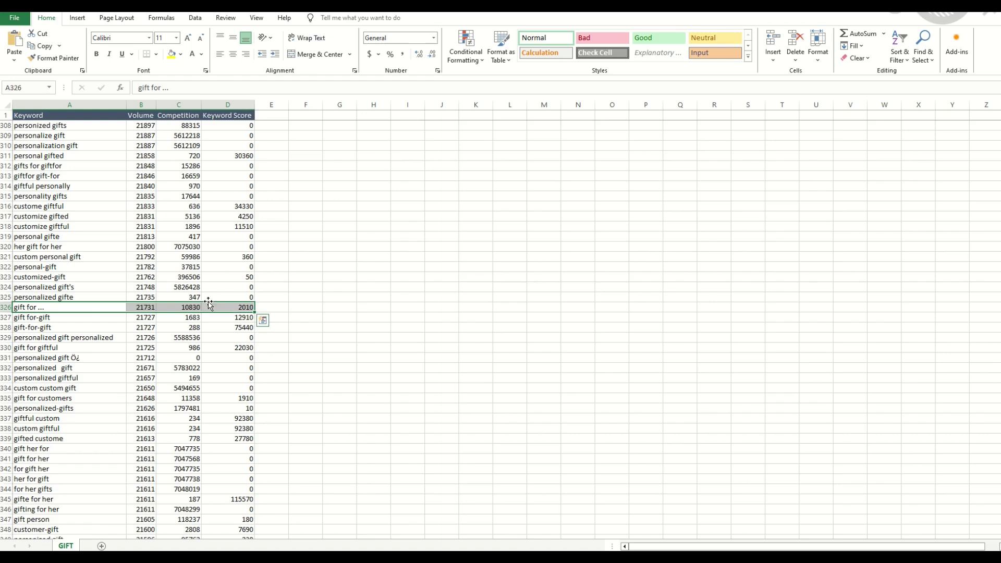
{"action": "left_click", "coordinate": [172, 54]}
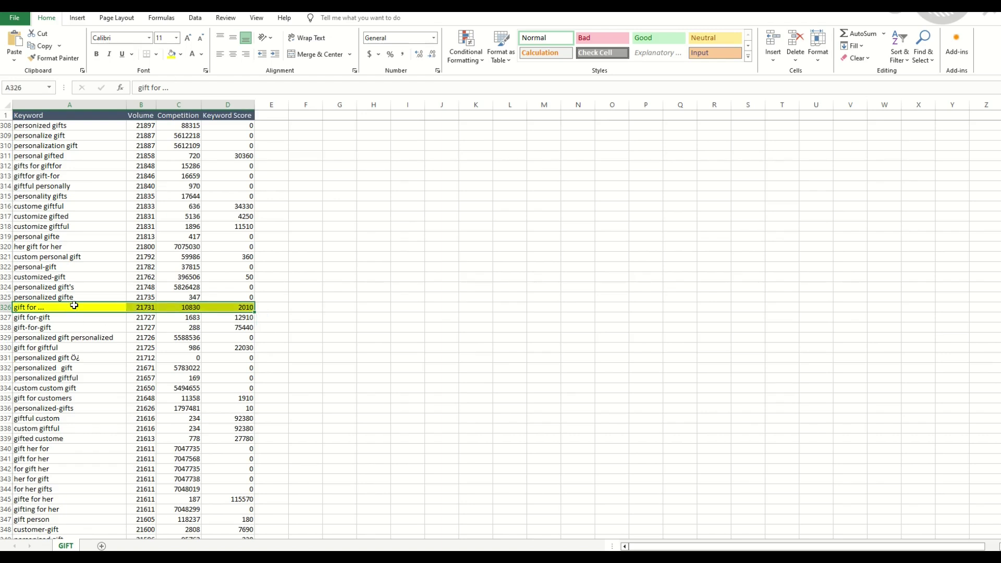
{"action": "left_click", "coordinate": [279, 305]}
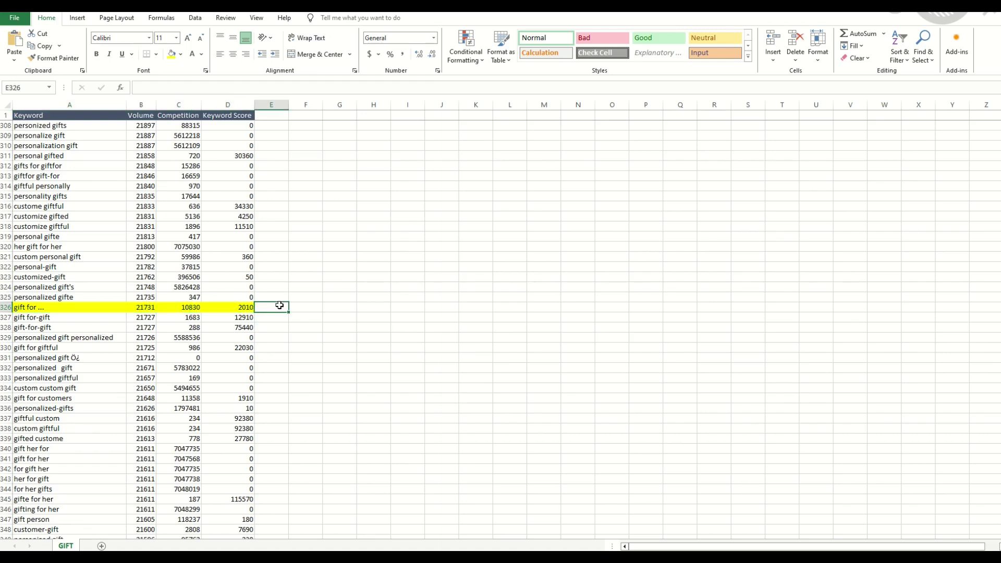
{"action": "scroll", "coordinate": [235, 315], "scroll_direction": "down", "scroll_amount": 2}
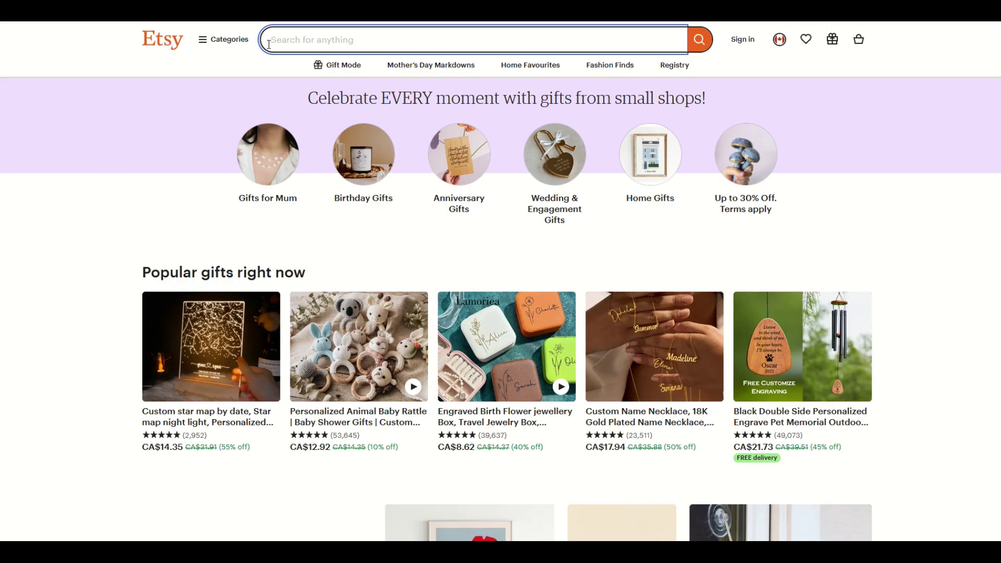
Step: Search Etsy for 'gift for her' and open the Ready in 6 HRS portrait listing
{"action": "type", "text": "gif"}
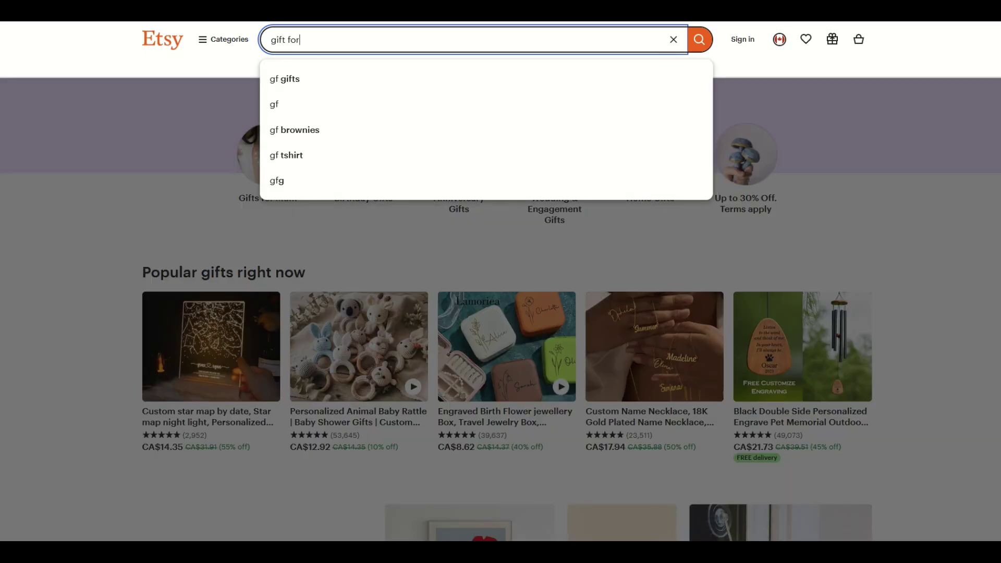
{"action": "type", "text": "t for"}
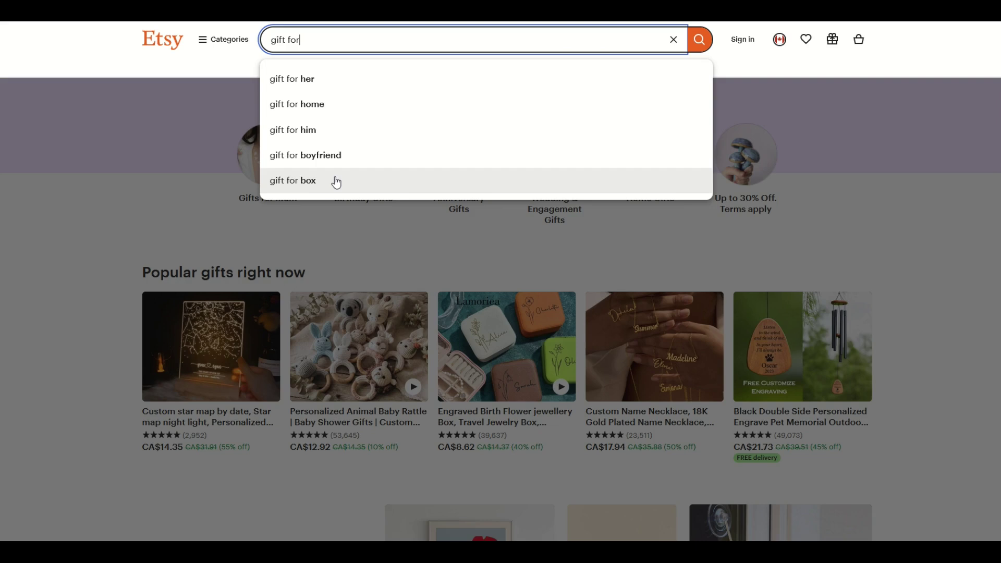
{"action": "left_click", "coordinate": [298, 83]}
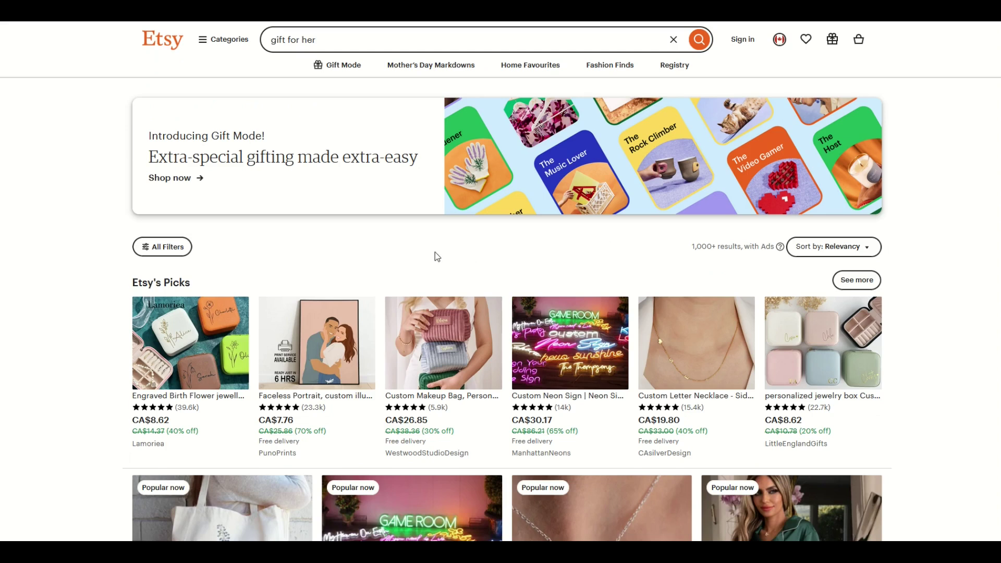
{"action": "scroll", "coordinate": [433, 249], "scroll_direction": "down", "scroll_amount": 6}
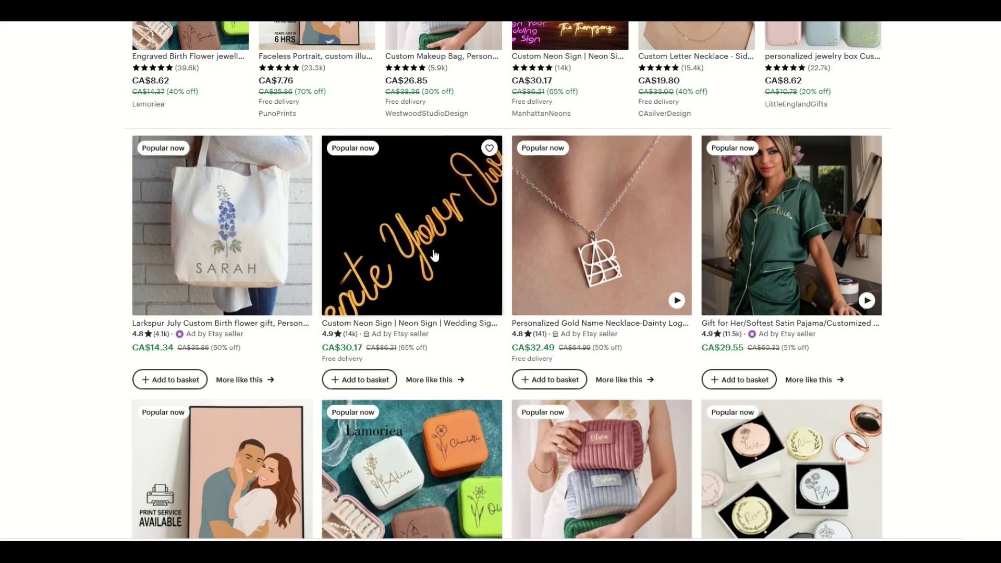
{"action": "scroll", "coordinate": [435, 255], "scroll_direction": "down", "scroll_amount": 4}
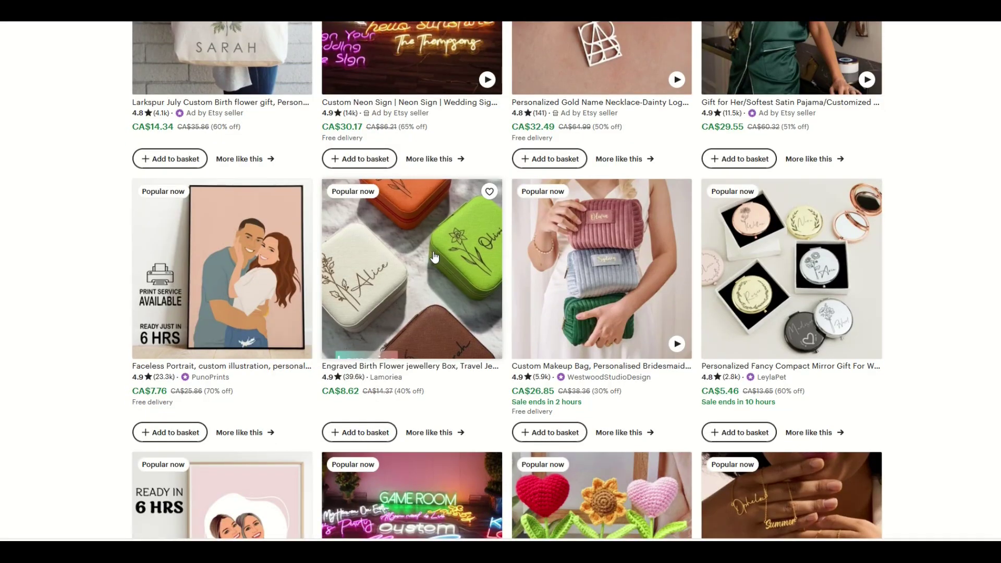
{"action": "scroll", "coordinate": [434, 257], "scroll_direction": "down", "scroll_amount": 1}
{"action": "left_click", "coordinate": [222, 469]}
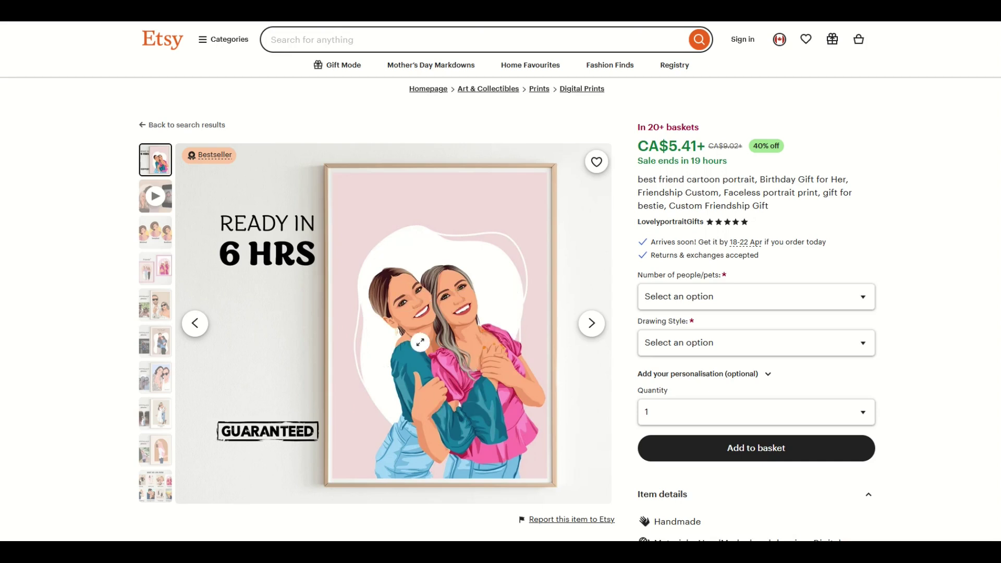
Step: Set the portrait options to Background Painting and Minimal, then select 'Gift for Her' in the title
{"action": "left_click", "coordinate": [694, 345]}
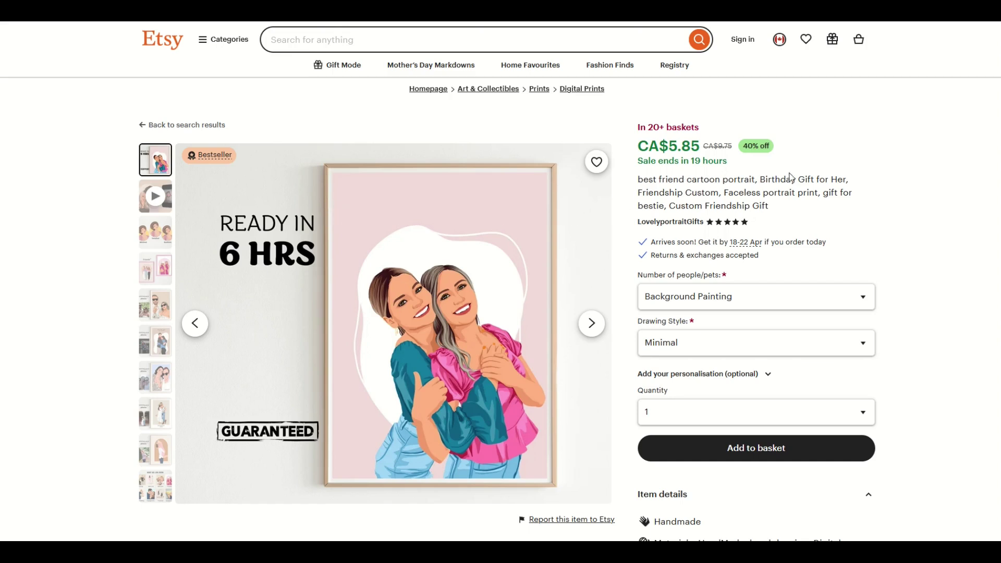
{"action": "left_click_drag", "start_coordinate": [810, 178], "coordinate": [850, 181]}
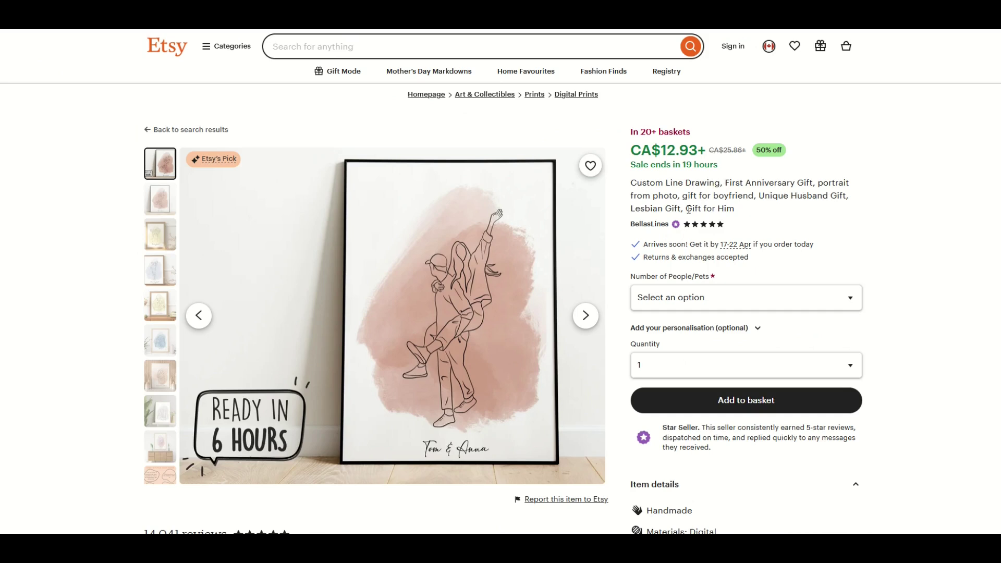
Step: Select 'Gift for Him' in the line drawing listing title, then check the reviews
{"action": "left_click_drag", "start_coordinate": [689, 209], "coordinate": [736, 209]}
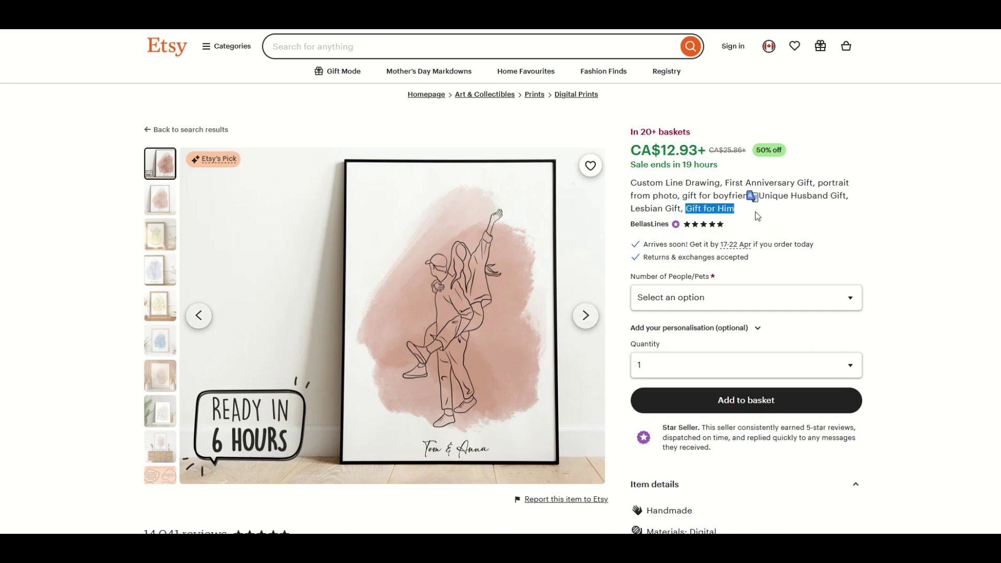
{"action": "left_click", "coordinate": [836, 247]}
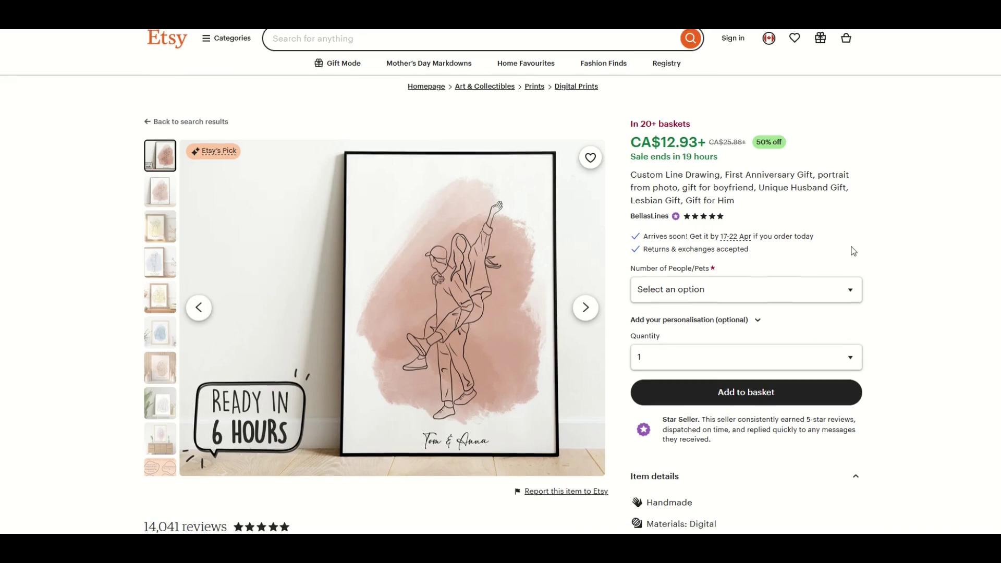
{"action": "scroll", "coordinate": [849, 252], "scroll_direction": "down", "scroll_amount": 3}
{"action": "scroll", "coordinate": [678, 377], "scroll_direction": "up", "scroll_amount": 3}
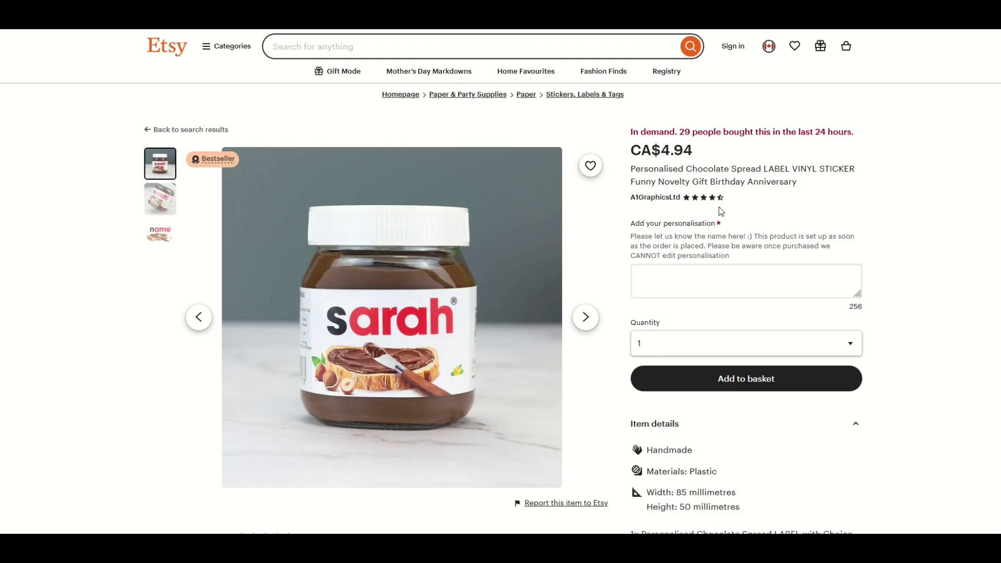
{"action": "scroll", "coordinate": [657, 175], "scroll_direction": "down", "scroll_amount": 1}
{"action": "scroll", "coordinate": [695, 183], "scroll_direction": "up", "scroll_amount": 1}
{"action": "left_click_drag", "start_coordinate": [695, 184], "coordinate": [714, 183]}
{"action": "left_click", "coordinate": [744, 192]}
{"action": "left_click", "coordinate": [584, 330]}
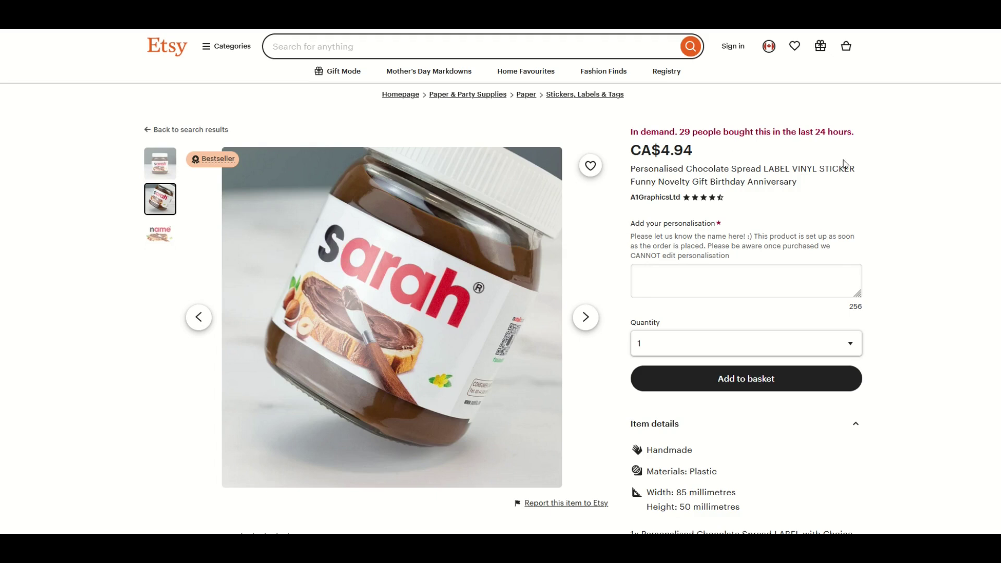
{"action": "scroll", "coordinate": [792, 208], "scroll_direction": "down", "scroll_amount": 5}
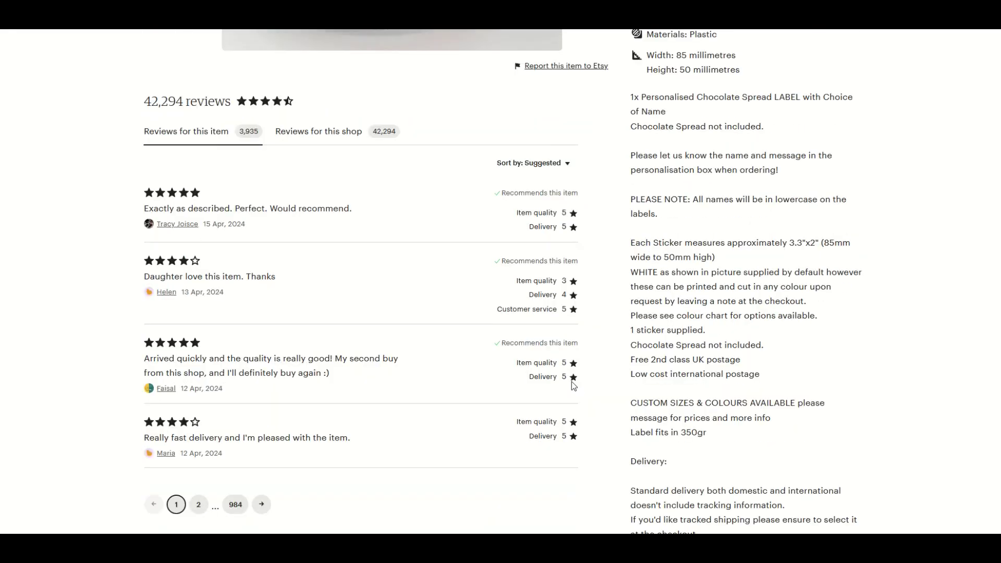
{"action": "scroll", "coordinate": [403, 381], "scroll_direction": "down", "scroll_amount": 5}
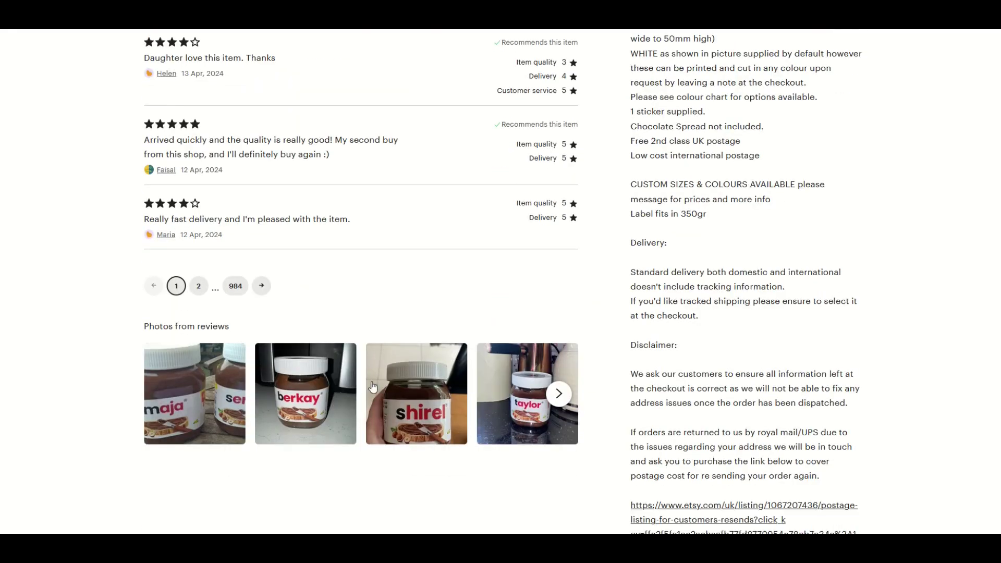
{"action": "left_click", "coordinate": [427, 365]}
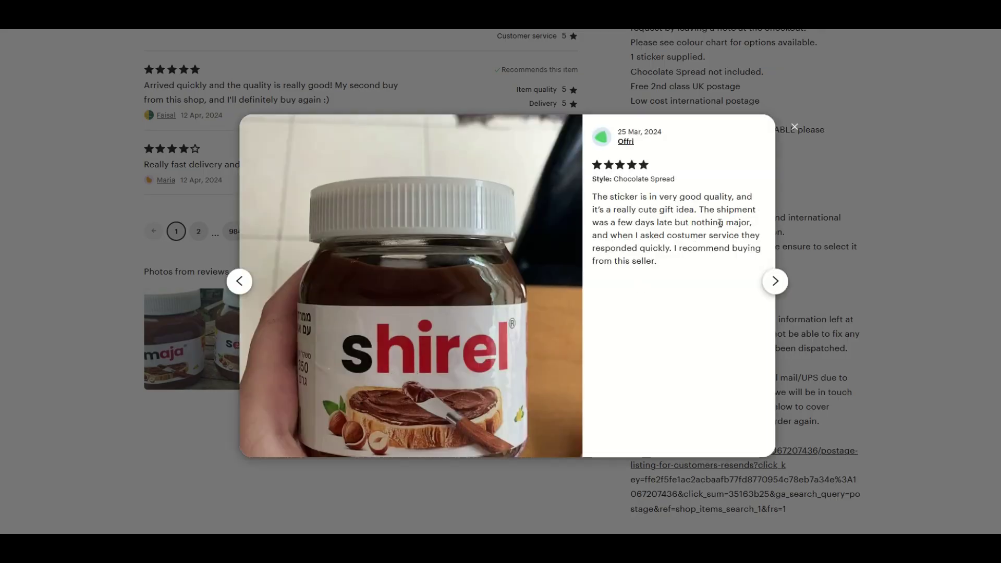
{"action": "left_click", "coordinate": [794, 127]}
{"action": "scroll", "coordinate": [532, 266], "scroll_direction": "up", "scroll_amount": 4}
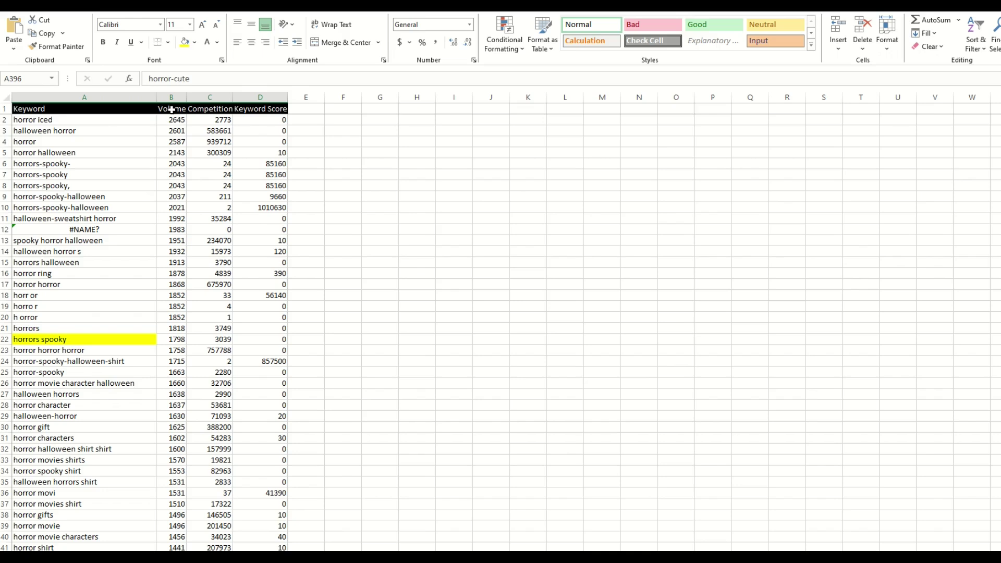
{"action": "scroll", "coordinate": [99, 245], "scroll_direction": "down", "scroll_amount": 1}
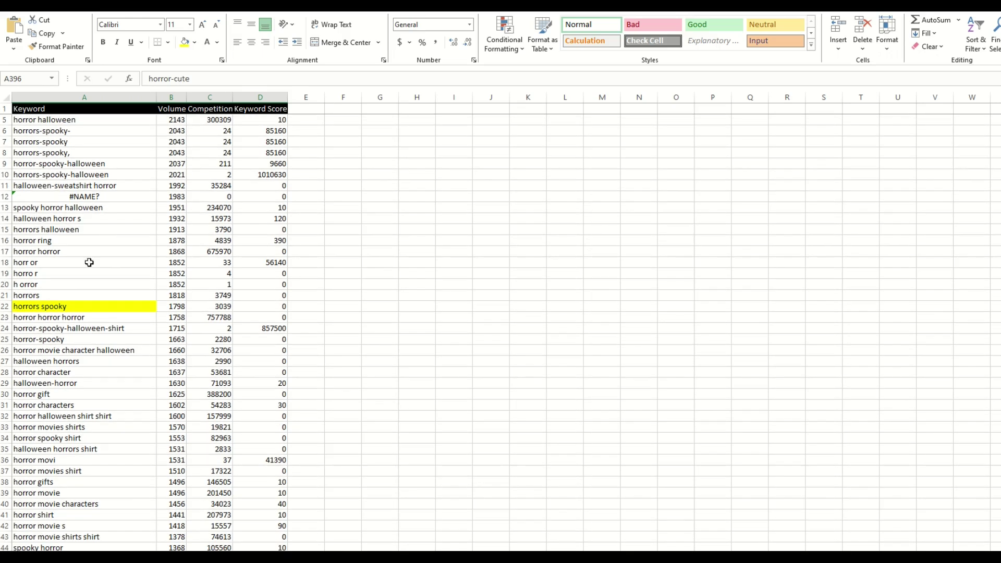
{"action": "left_click", "coordinate": [28, 309]}
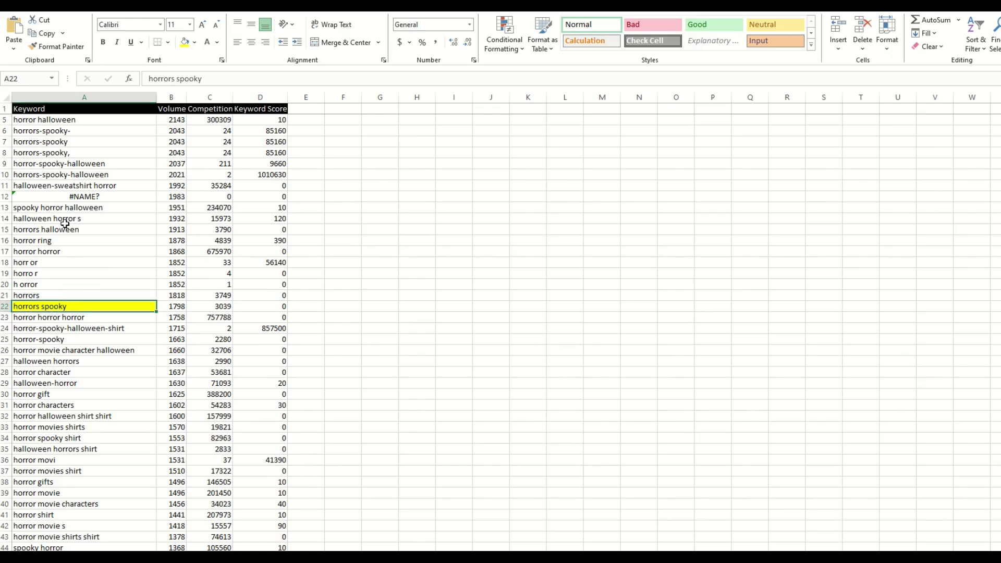
{"action": "left_click", "coordinate": [47, 151]}
{"action": "left_click", "coordinate": [44, 131]}
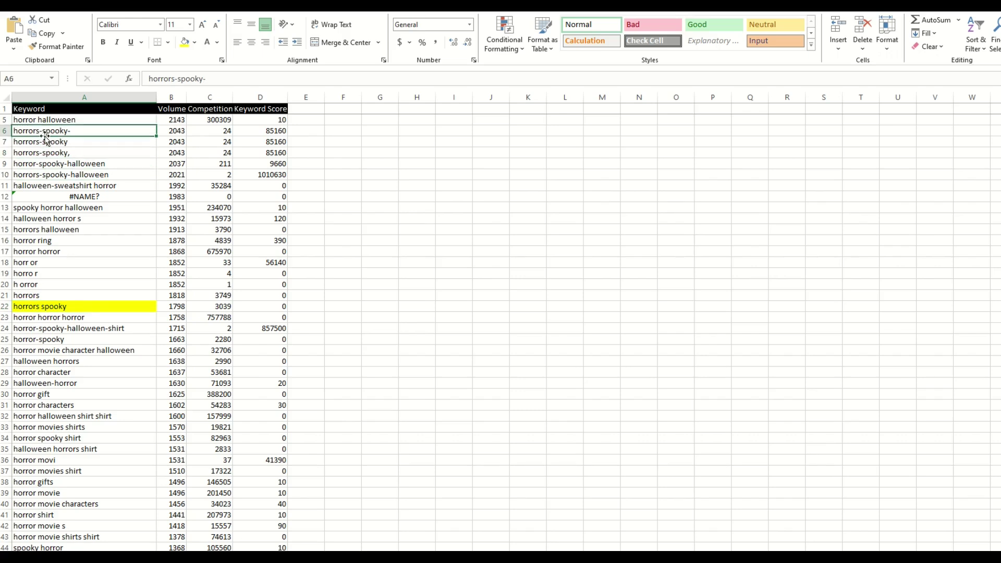
{"action": "left_click", "coordinate": [44, 139]}
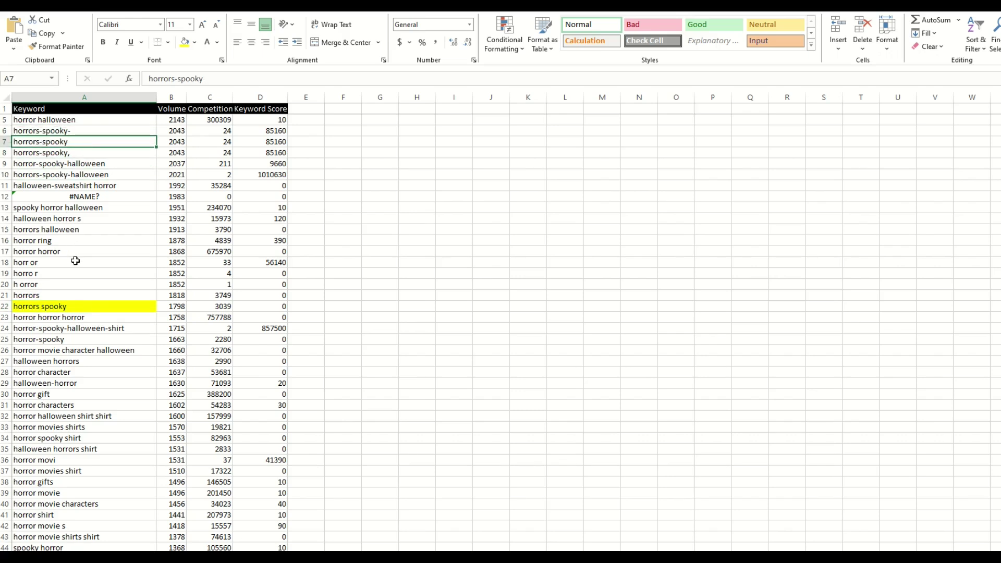
{"action": "scroll", "coordinate": [74, 262], "scroll_direction": "down", "scroll_amount": 6}
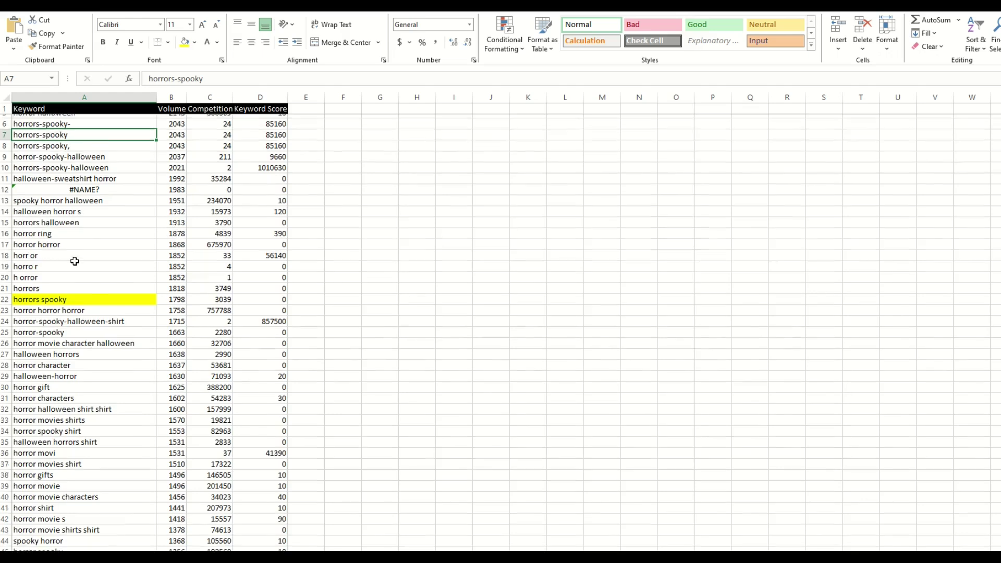
{"action": "scroll", "coordinate": [74, 262], "scroll_direction": "down", "scroll_amount": 8}
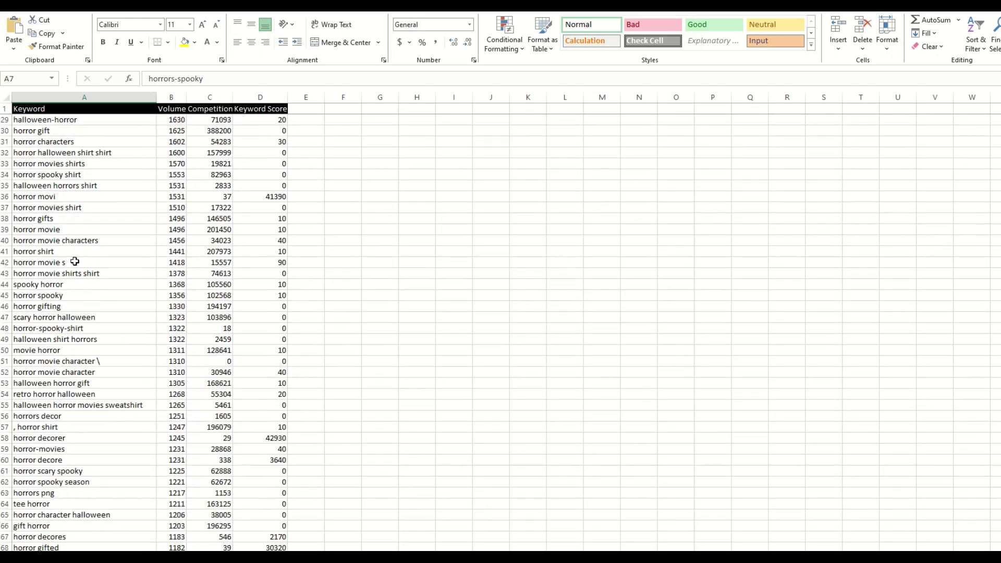
{"action": "scroll", "coordinate": [75, 261], "scroll_direction": "down", "scroll_amount": 2}
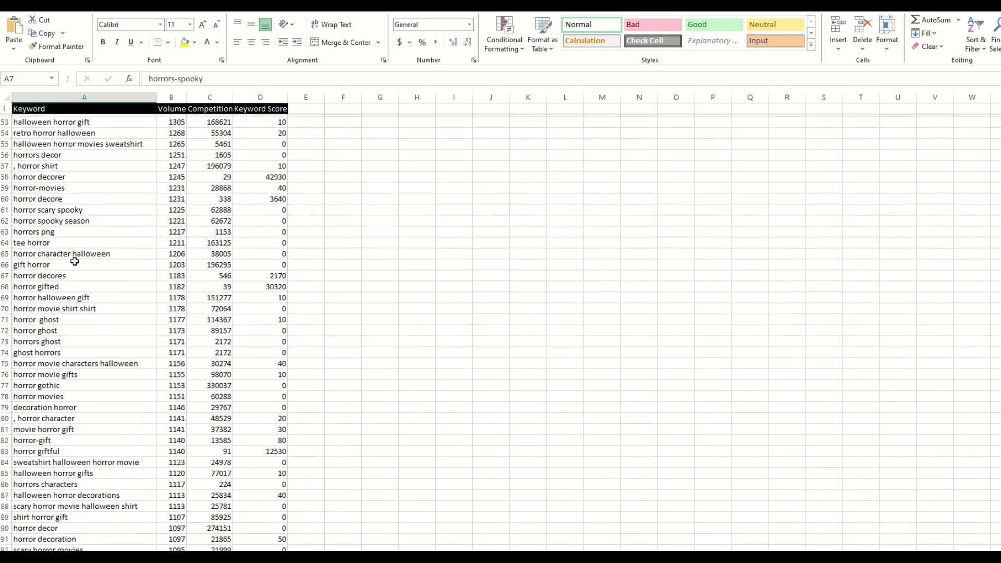
{"action": "scroll", "coordinate": [45, 330], "scroll_direction": "down", "scroll_amount": 6}
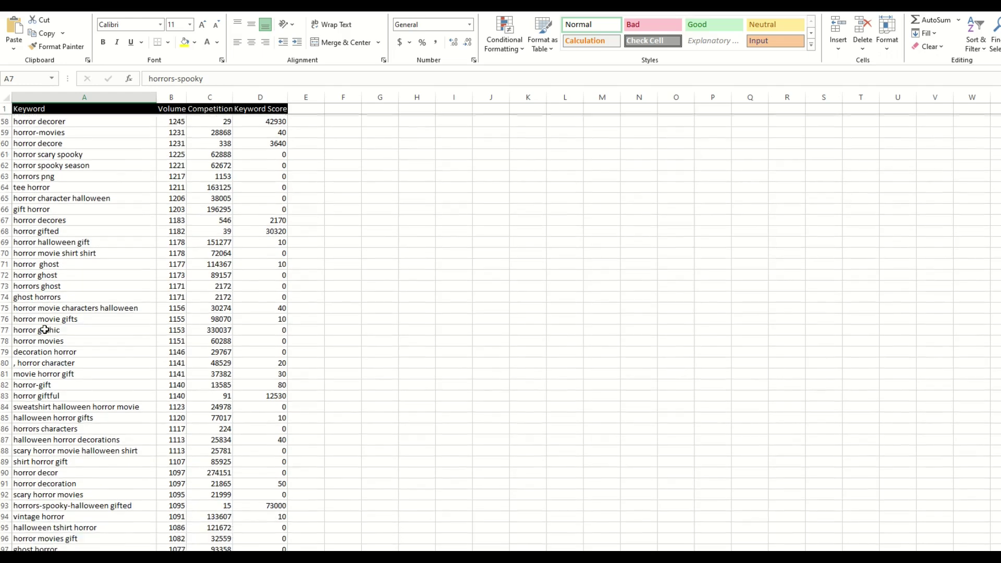
{"action": "scroll", "coordinate": [44, 330], "scroll_direction": "down", "scroll_amount": 6}
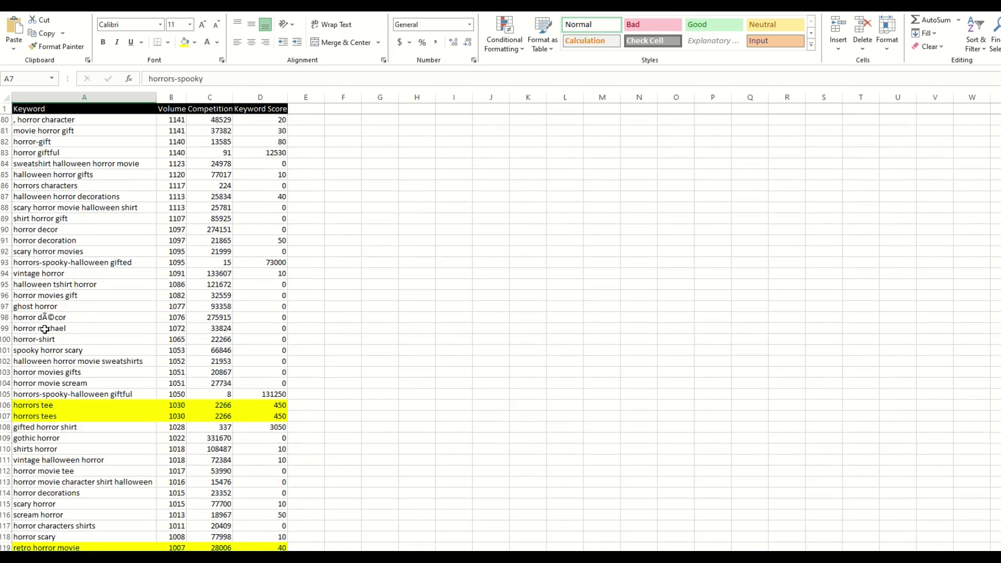
{"action": "left_click", "coordinate": [28, 305]}
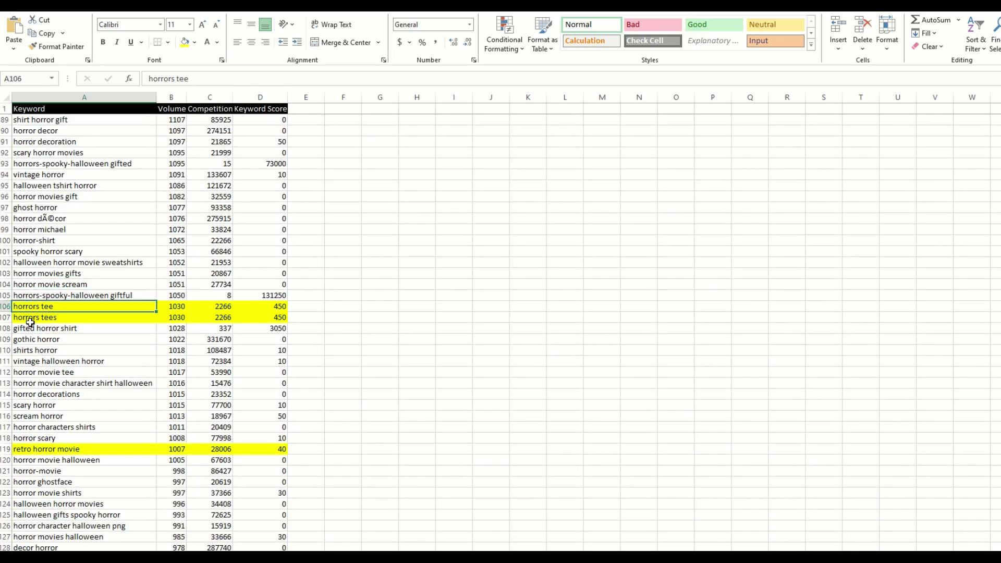
{"action": "left_click", "coordinate": [32, 318]}
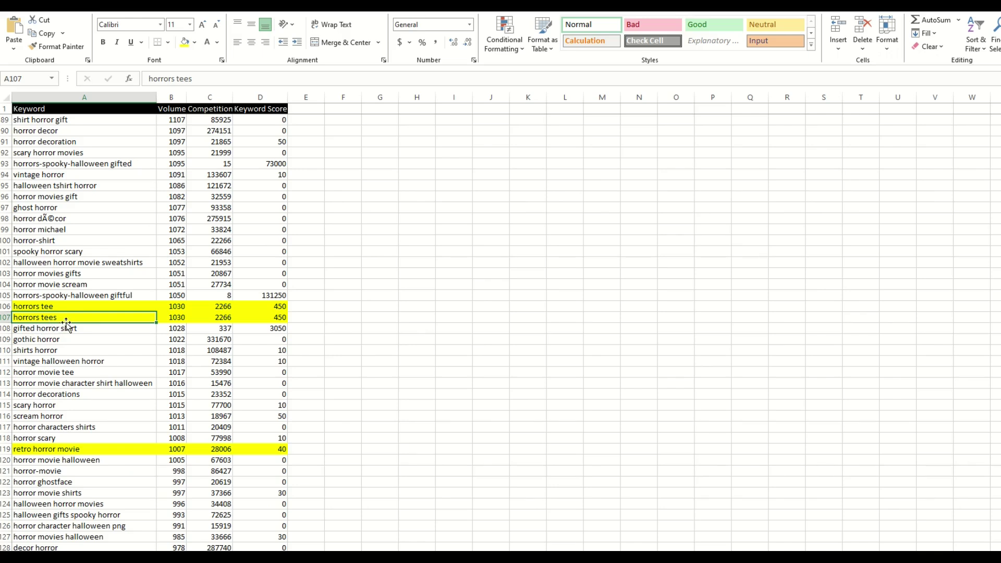
{"action": "left_click_drag", "start_coordinate": [273, 307], "coordinate": [271, 316]}
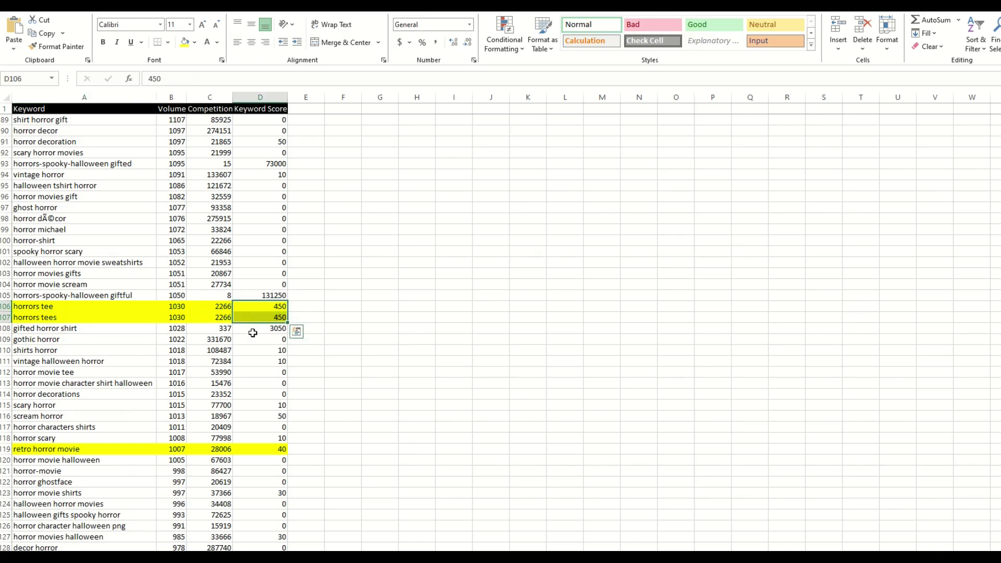
{"action": "scroll", "coordinate": [34, 389], "scroll_direction": "down", "scroll_amount": 3}
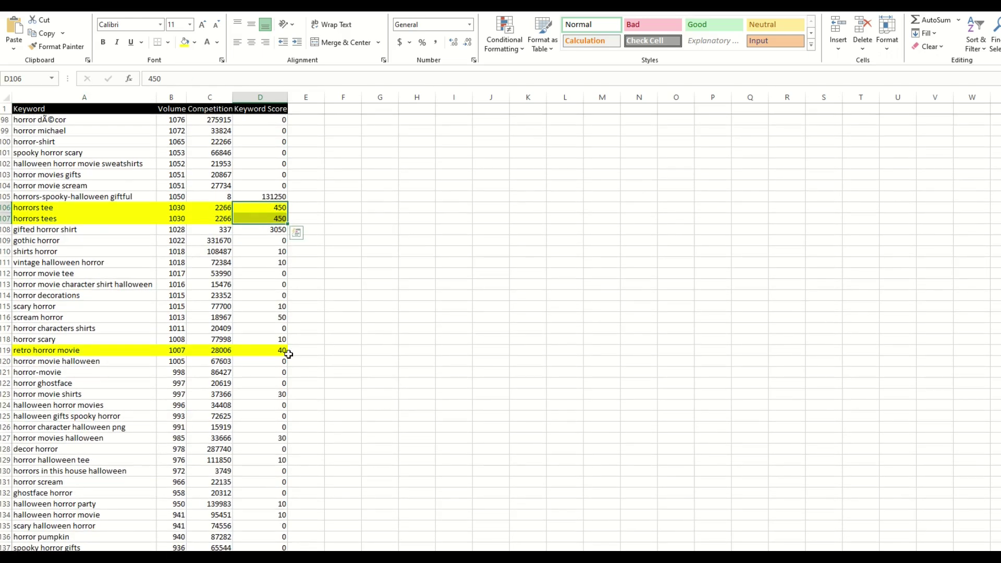
{"action": "left_click", "coordinate": [257, 361]}
{"action": "scroll", "coordinate": [208, 382], "scroll_direction": "down", "scroll_amount": 6}
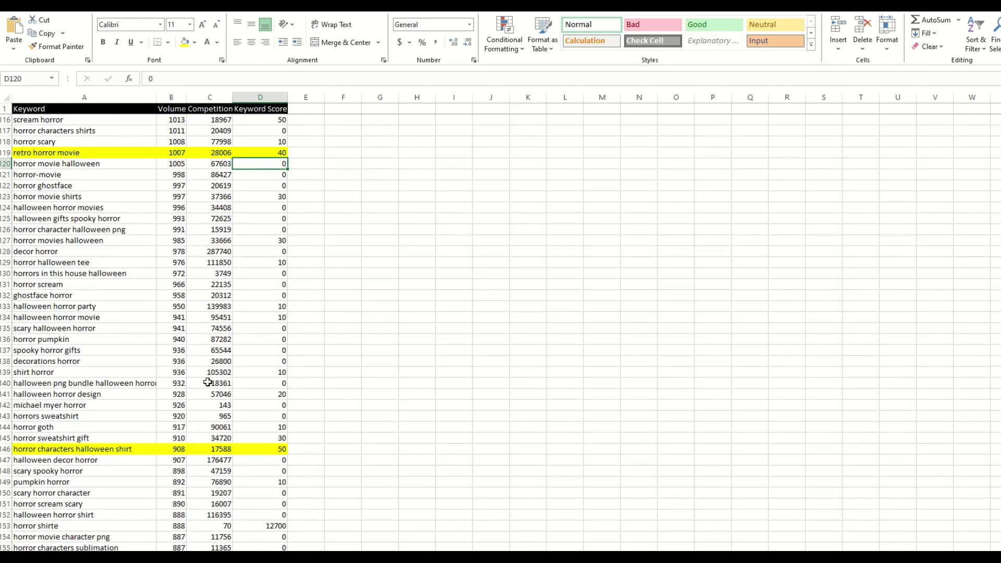
{"action": "scroll", "coordinate": [207, 382], "scroll_direction": "down", "scroll_amount": 2}
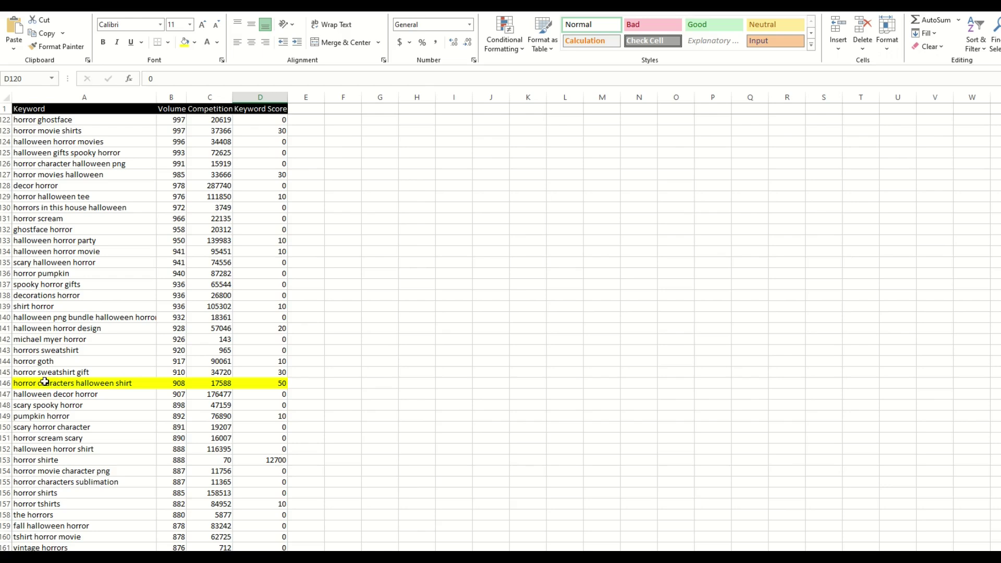
{"action": "scroll", "coordinate": [42, 373], "scroll_direction": "down", "scroll_amount": 11}
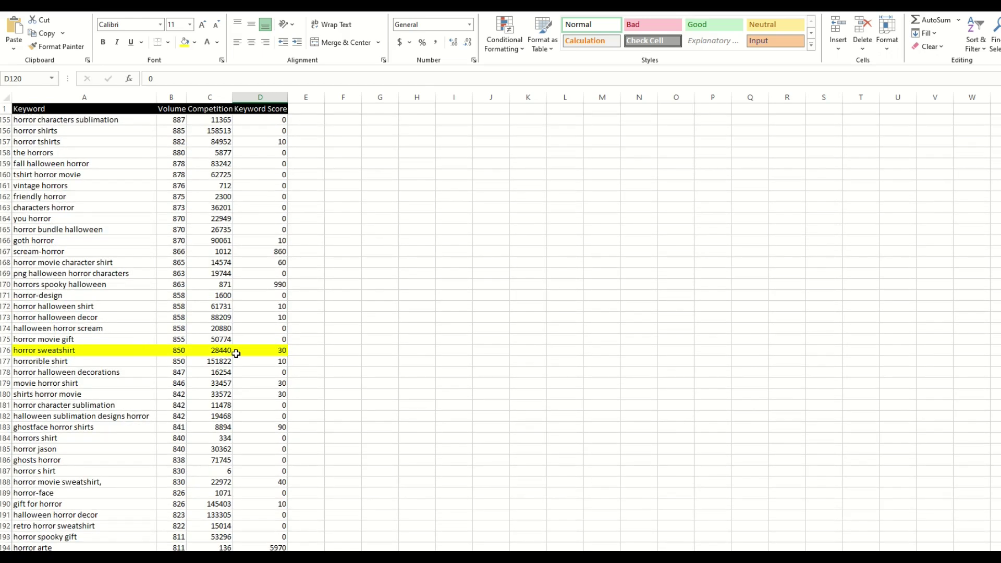
{"action": "scroll", "coordinate": [126, 374], "scroll_direction": "down", "scroll_amount": 7}
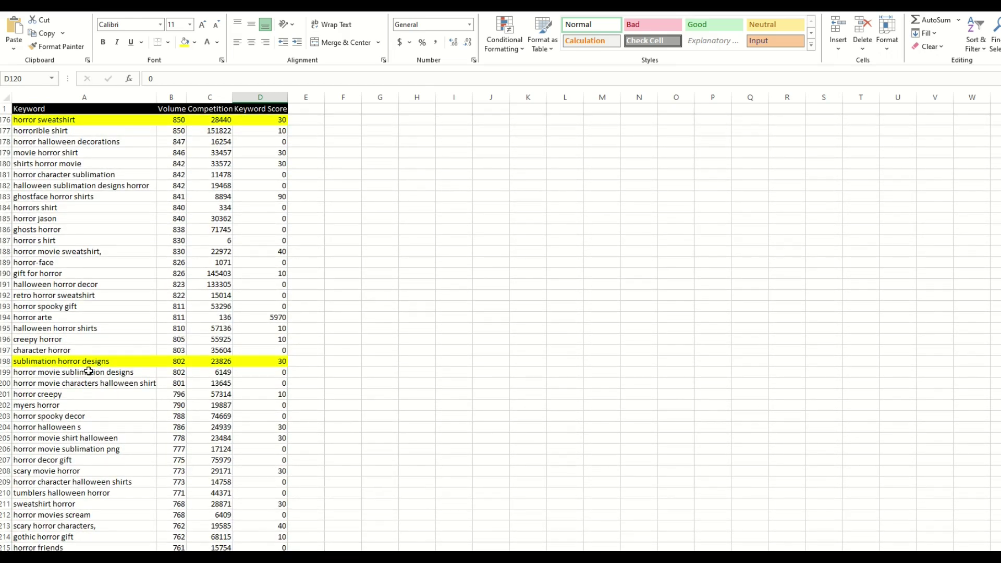
{"action": "left_click", "coordinate": [34, 363]}
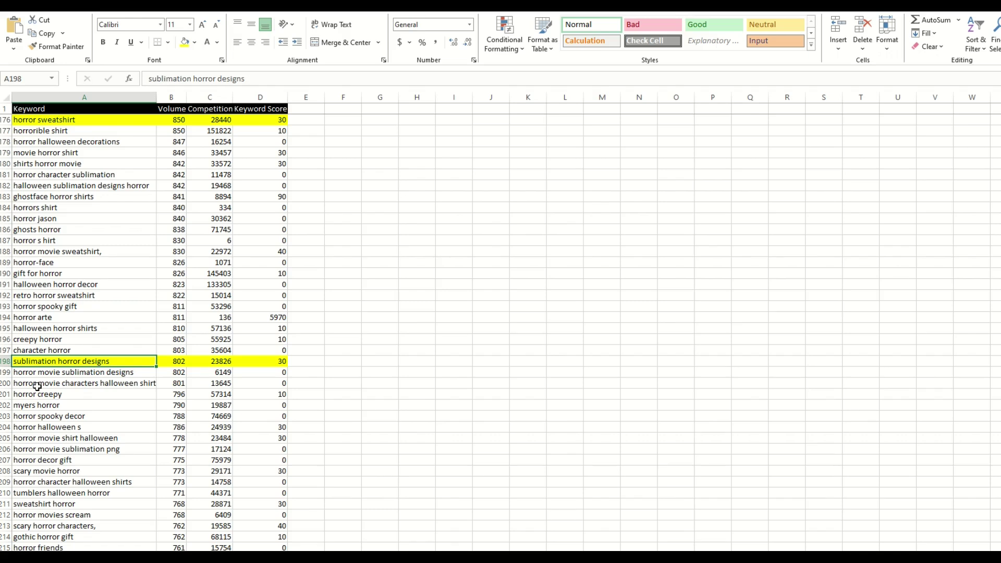
{"action": "scroll", "coordinate": [37, 386], "scroll_direction": "down", "scroll_amount": 9}
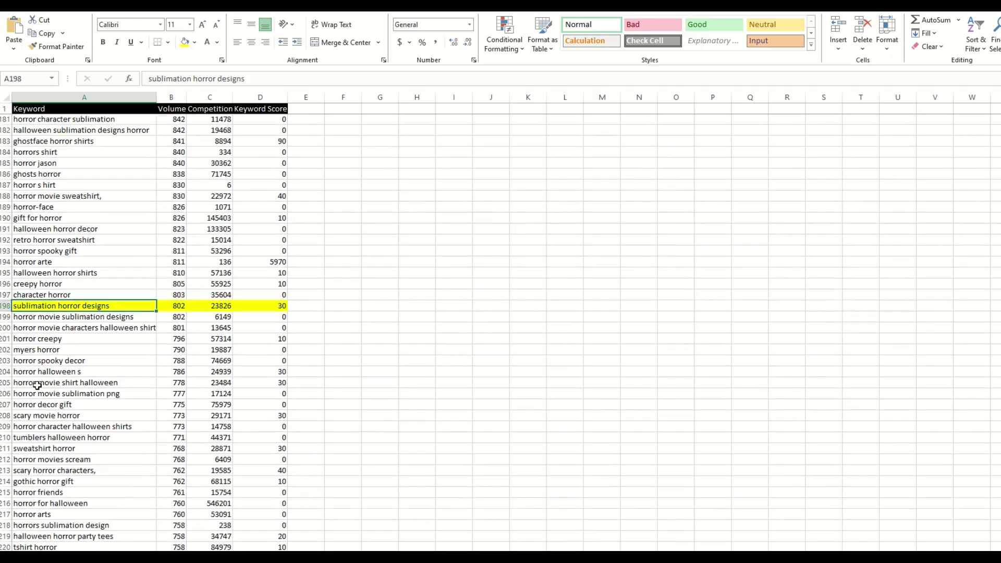
{"action": "scroll", "coordinate": [37, 385], "scroll_direction": "down", "scroll_amount": 20}
{"action": "left_click", "coordinate": [63, 253]}
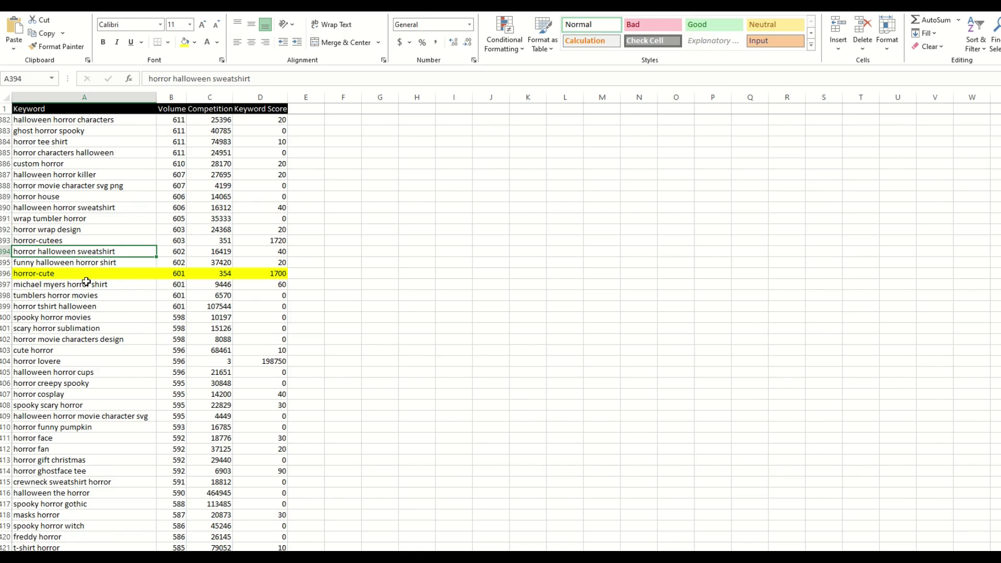
{"action": "left_click", "coordinate": [32, 274]}
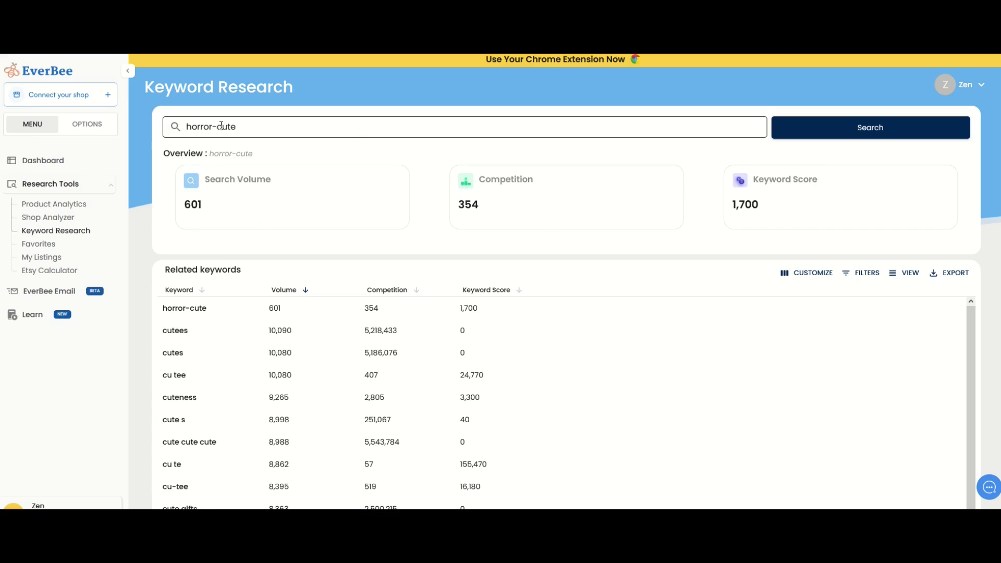
Step: Search EverBee for 'horror cute' instead of horror-cute, showing volume 498 and score 10
{"action": "key", "text": "BackSpace"}
{"action": "key", "text": "Return"}
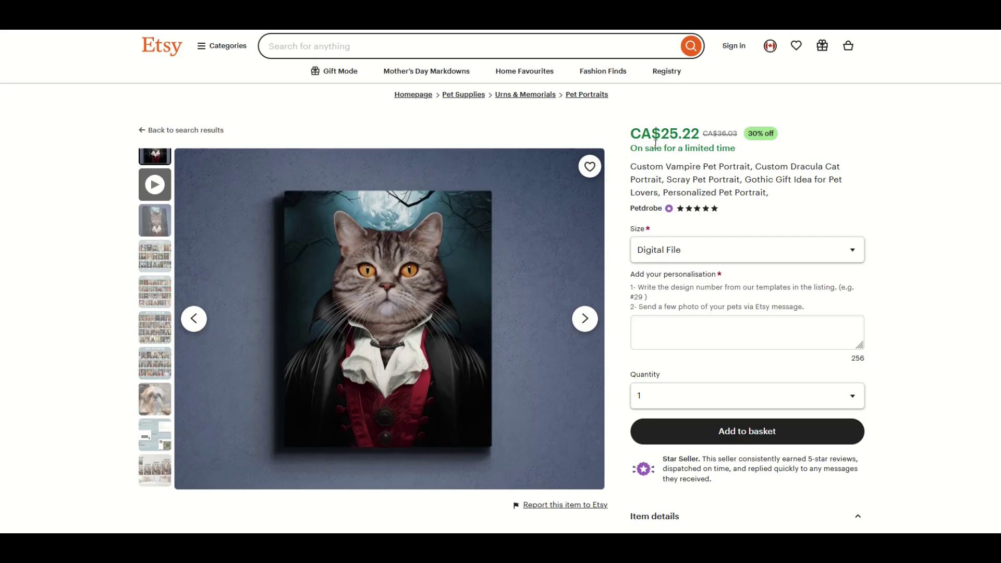
{"action": "left_click", "coordinate": [657, 250]}
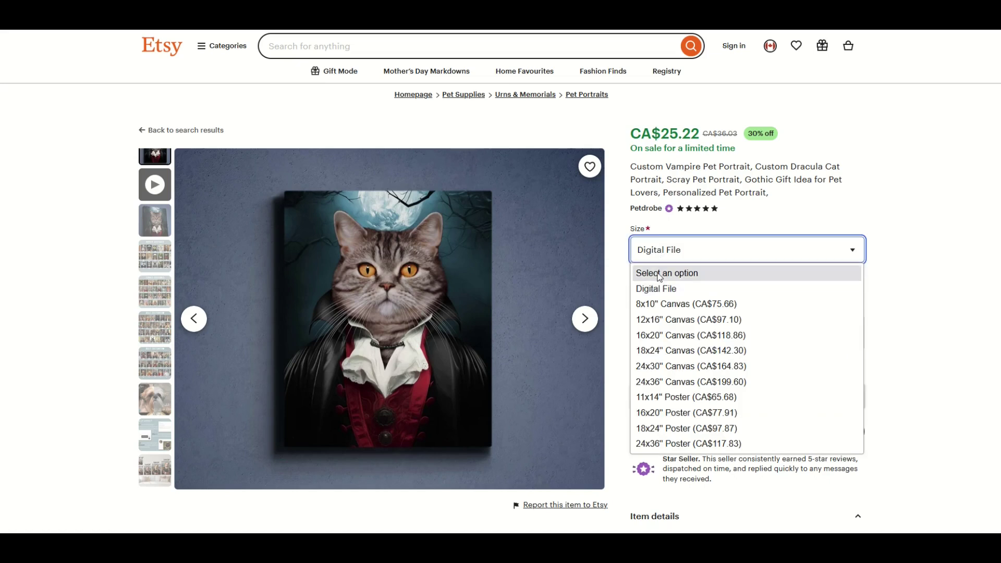
{"action": "left_click", "coordinate": [661, 304]}
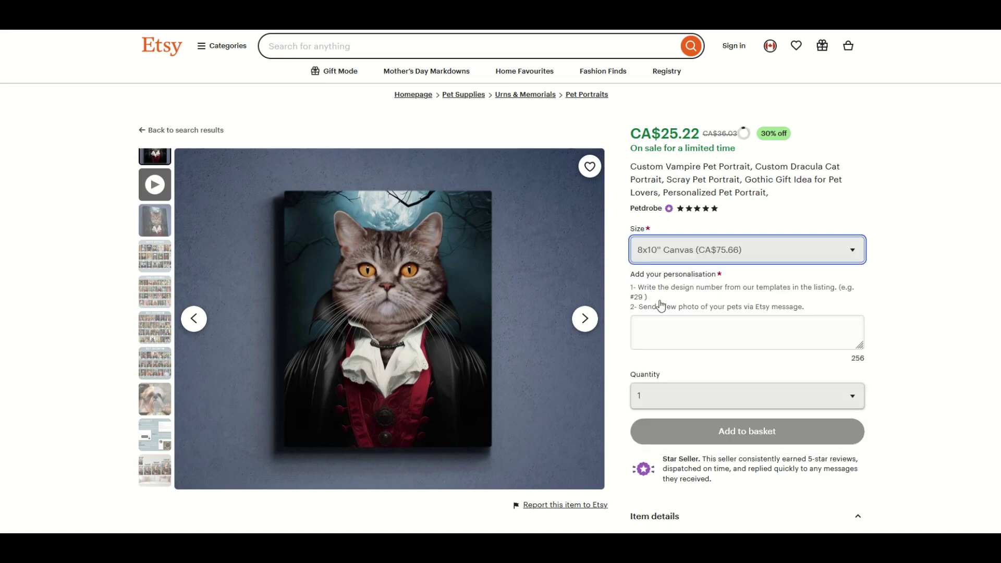
{"action": "left_click", "coordinate": [670, 252]}
{"action": "left_click", "coordinate": [667, 287]}
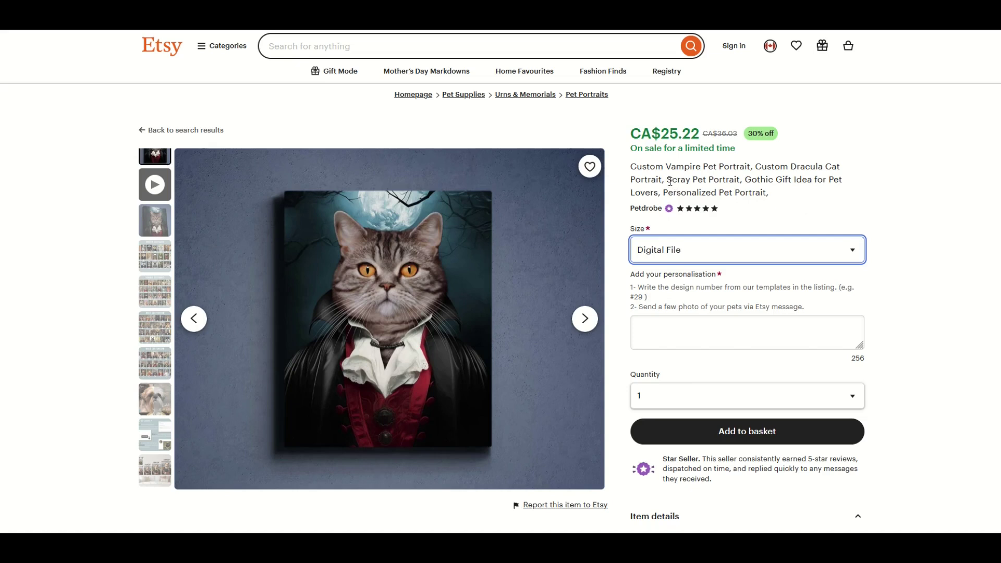
{"action": "left_click_drag", "start_coordinate": [671, 181], "coordinate": [682, 181]}
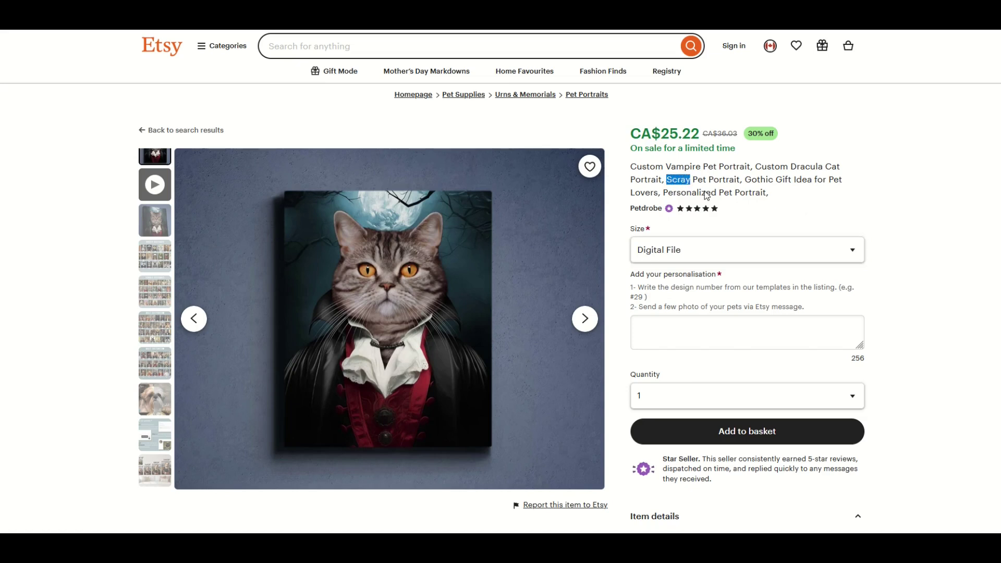
{"action": "left_click", "coordinate": [868, 185]}
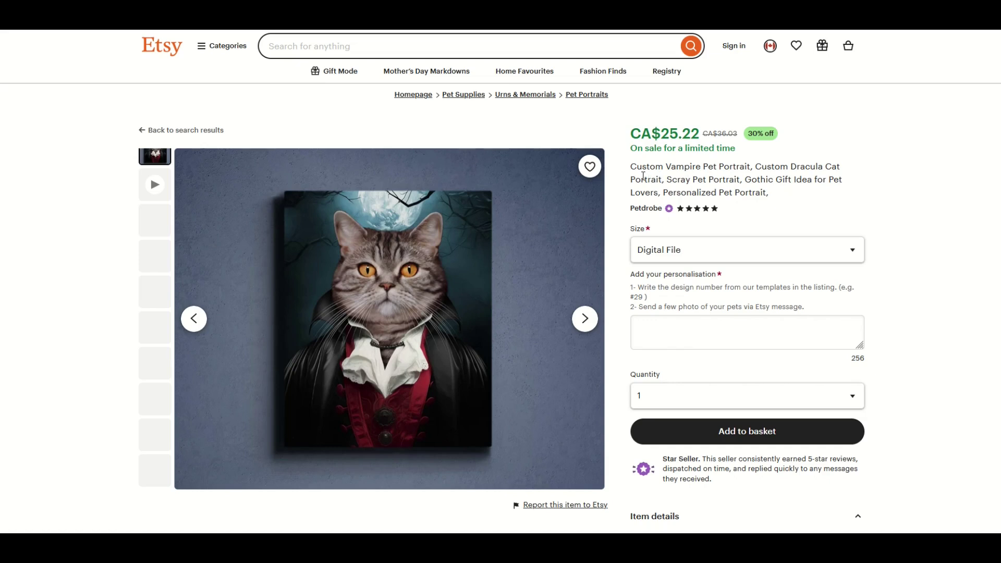
Step: Browse the vampire pet portrait gallery to the Female, then Male Costumes template images
{"action": "scroll", "coordinate": [358, 260], "scroll_direction": "down", "scroll_amount": 7}
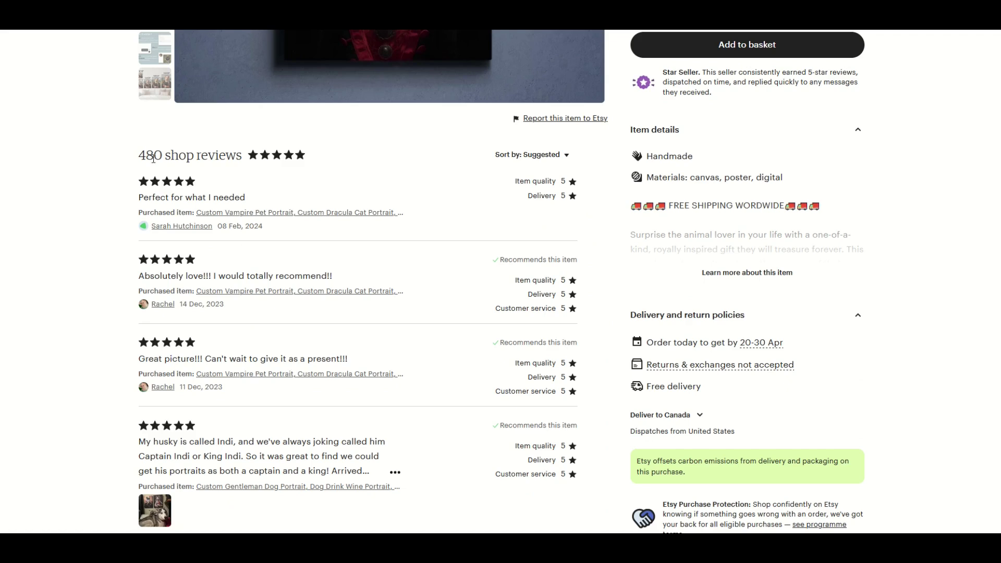
{"action": "scroll", "coordinate": [263, 367], "scroll_direction": "up", "scroll_amount": 6}
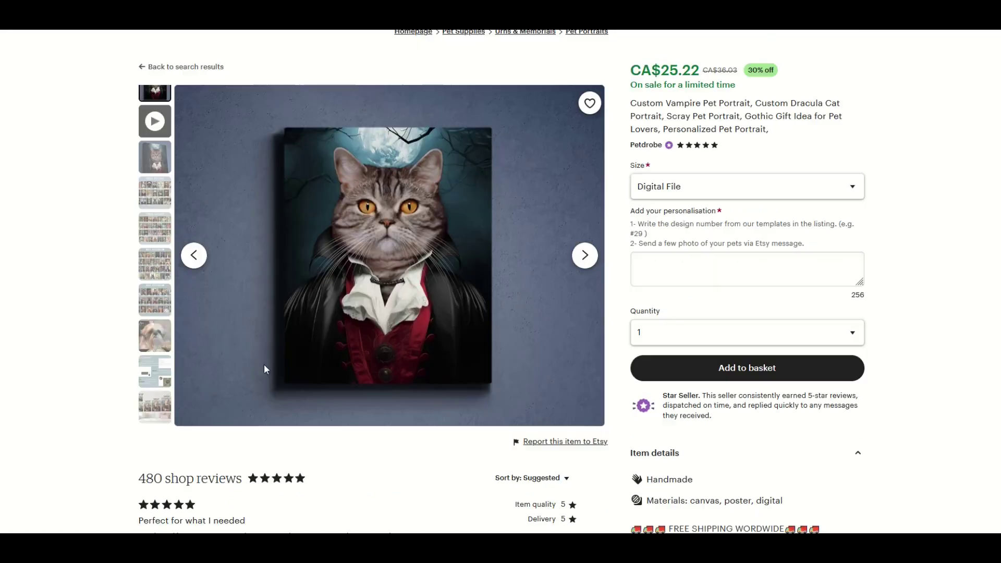
{"action": "left_click", "coordinate": [155, 238]}
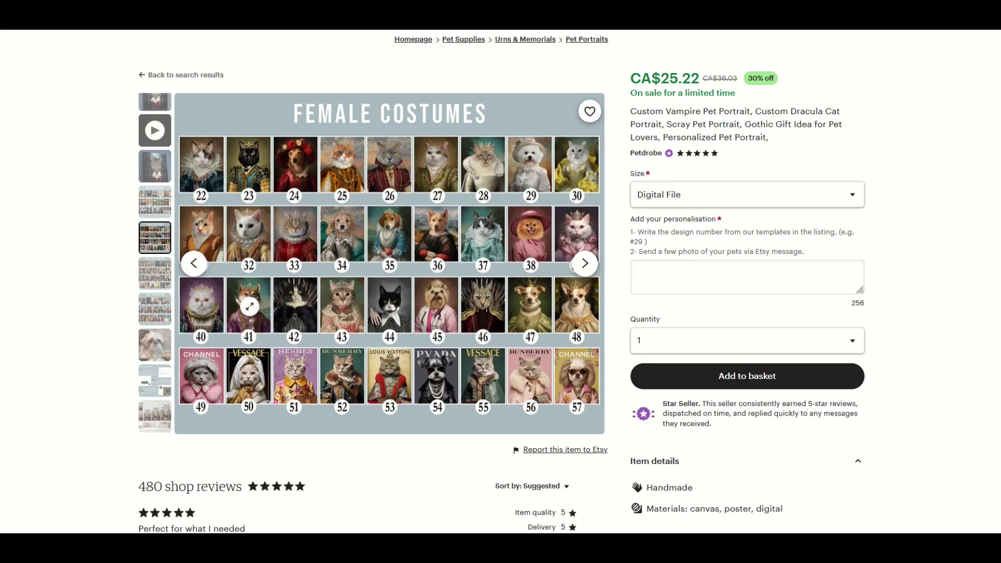
{"action": "left_click", "coordinate": [151, 282]}
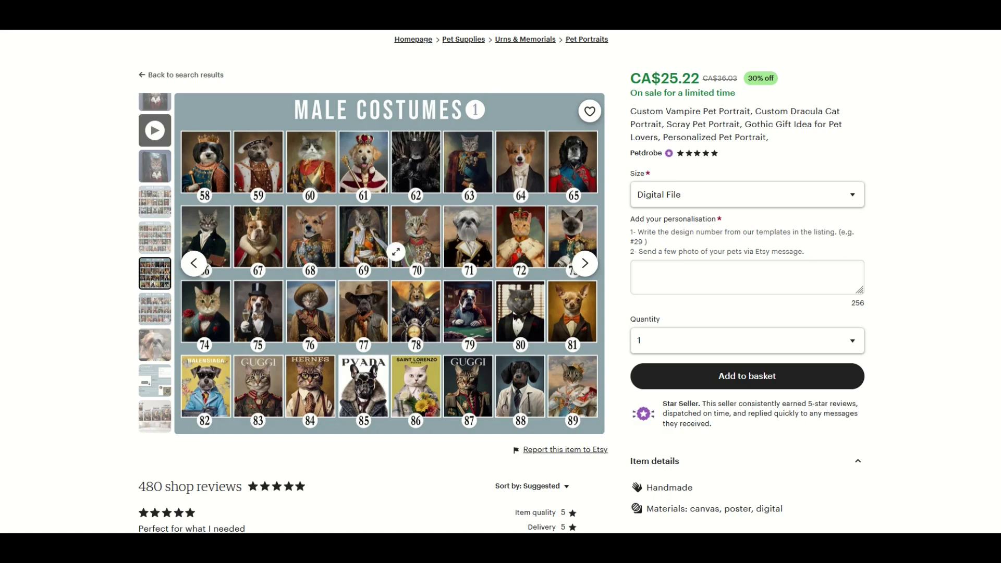
{"action": "scroll", "coordinate": [533, 128], "scroll_direction": "up", "scroll_amount": 1}
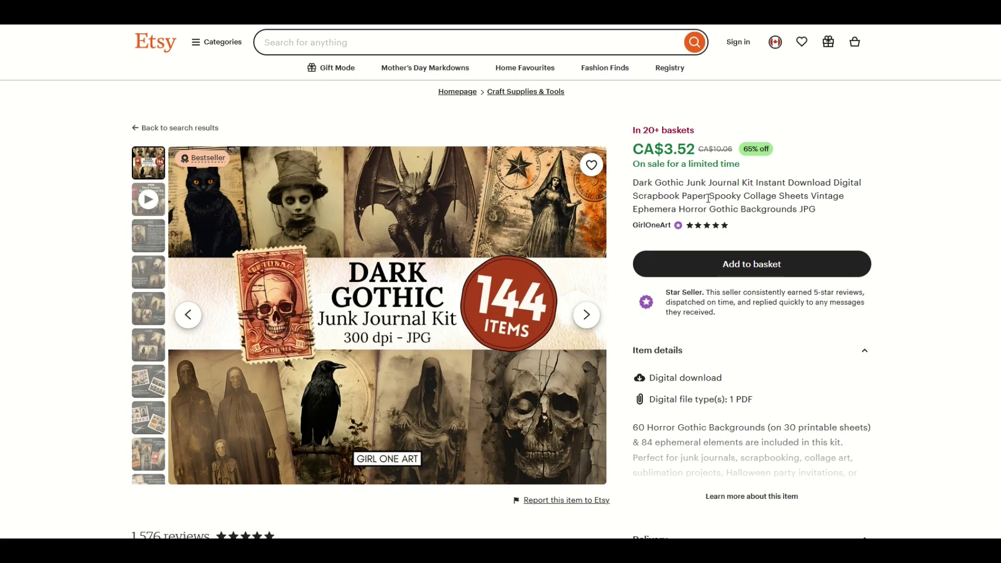
Step: Highlight keywords such as 'Ephemera' and 'Vintage' in the junk journal kit's title, then clear the selection
{"action": "left_click_drag", "start_coordinate": [709, 198], "coordinate": [737, 211]}
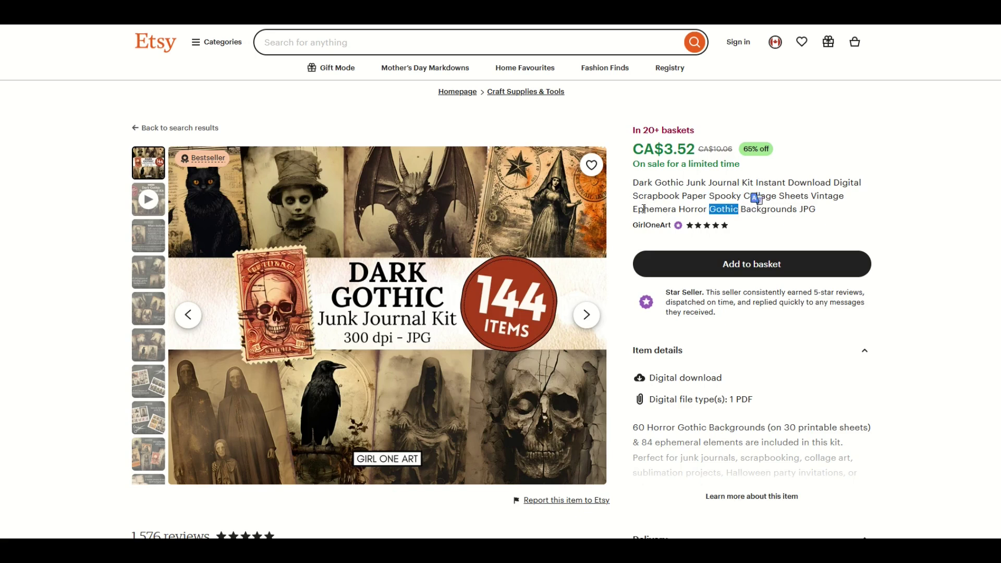
{"action": "left_click_drag", "start_coordinate": [632, 209], "coordinate": [676, 209]}
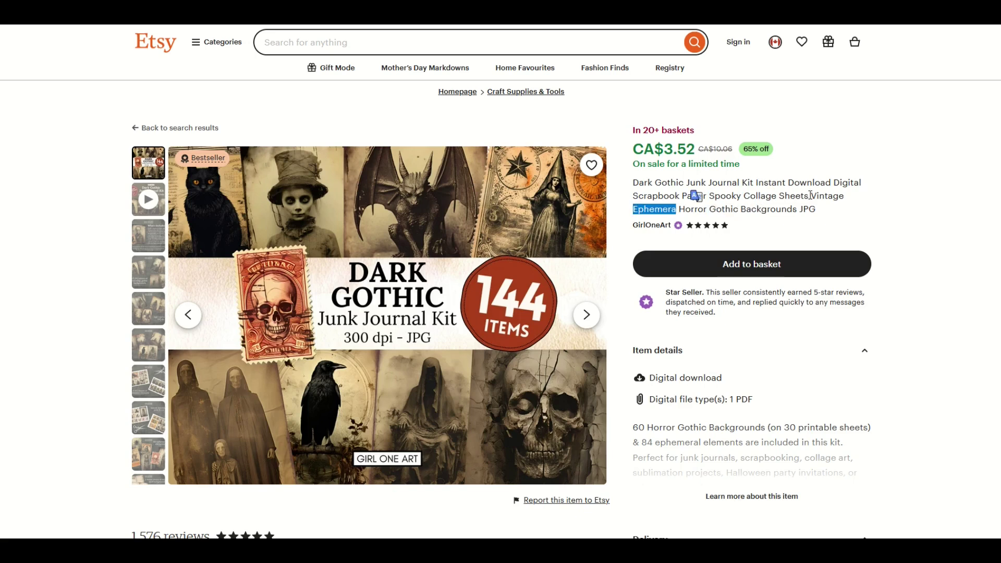
{"action": "left_click_drag", "start_coordinate": [811, 196], "coordinate": [839, 196]}
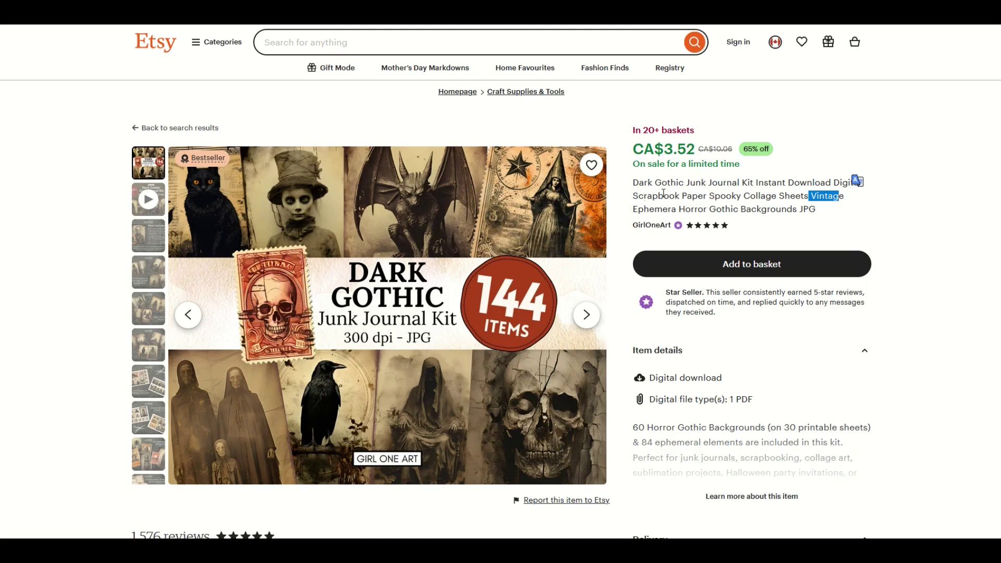
{"action": "left_click", "coordinate": [775, 212]}
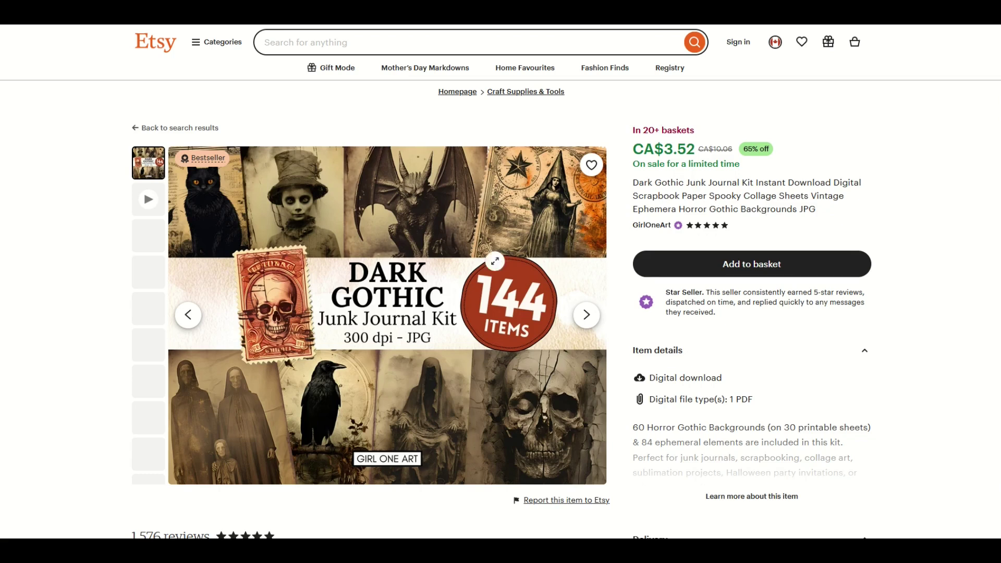
Step: Page through the kit's gallery: product video, What's Included, 25 JPG sheets, 300 dpi images and beyond
{"action": "left_click", "coordinate": [590, 320]}
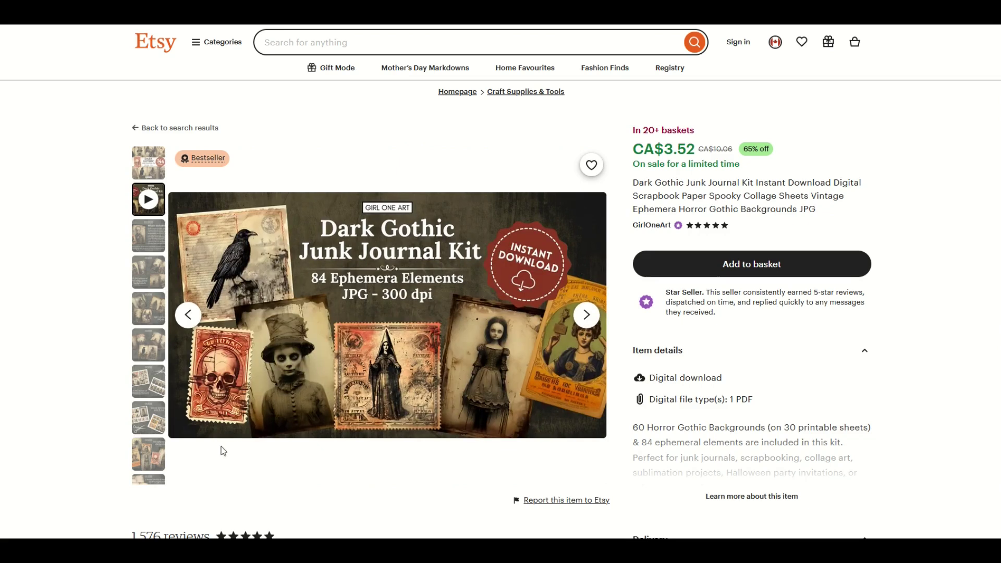
{"action": "left_click", "coordinate": [588, 322]}
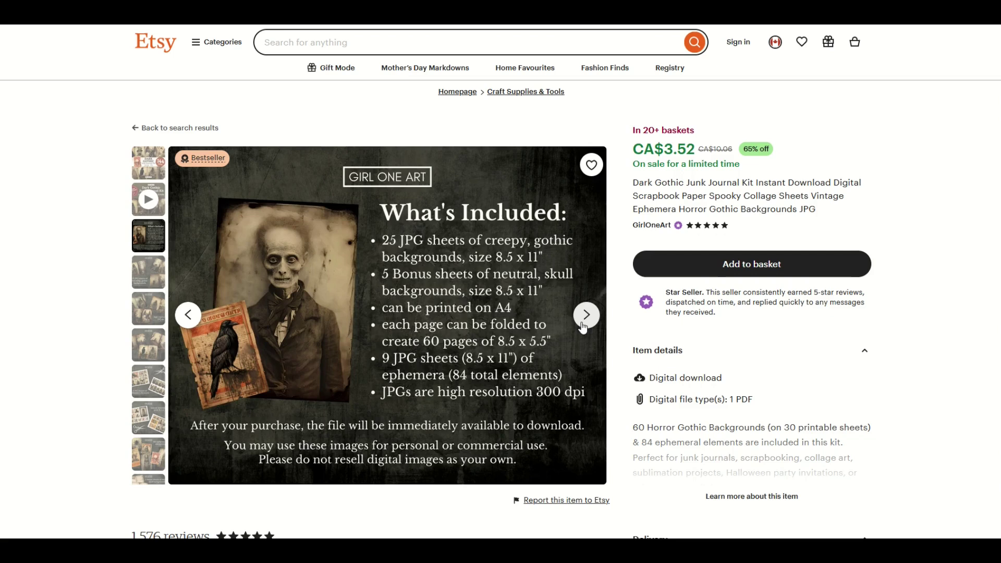
{"action": "left_click", "coordinate": [583, 324]}
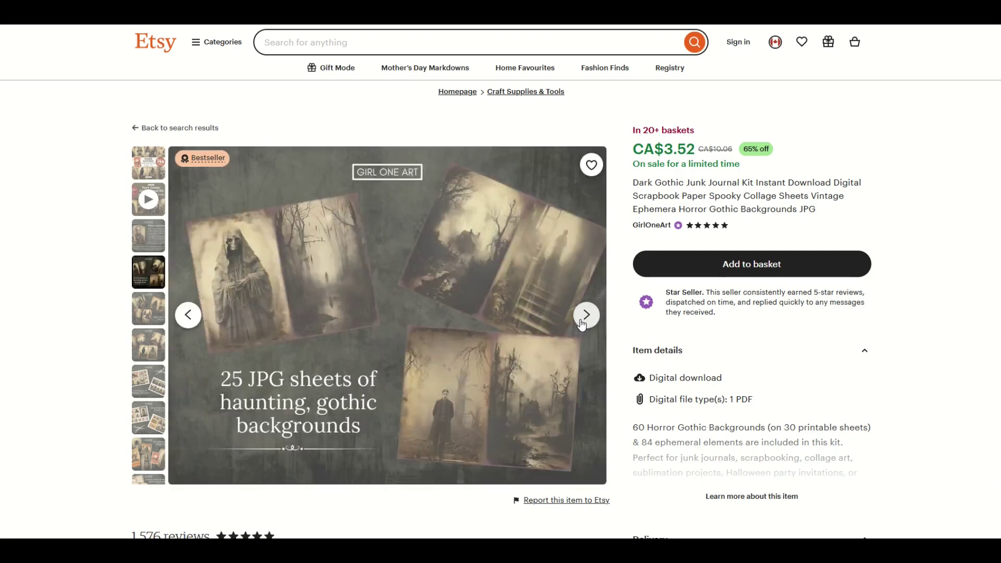
{"action": "left_click", "coordinate": [582, 324]}
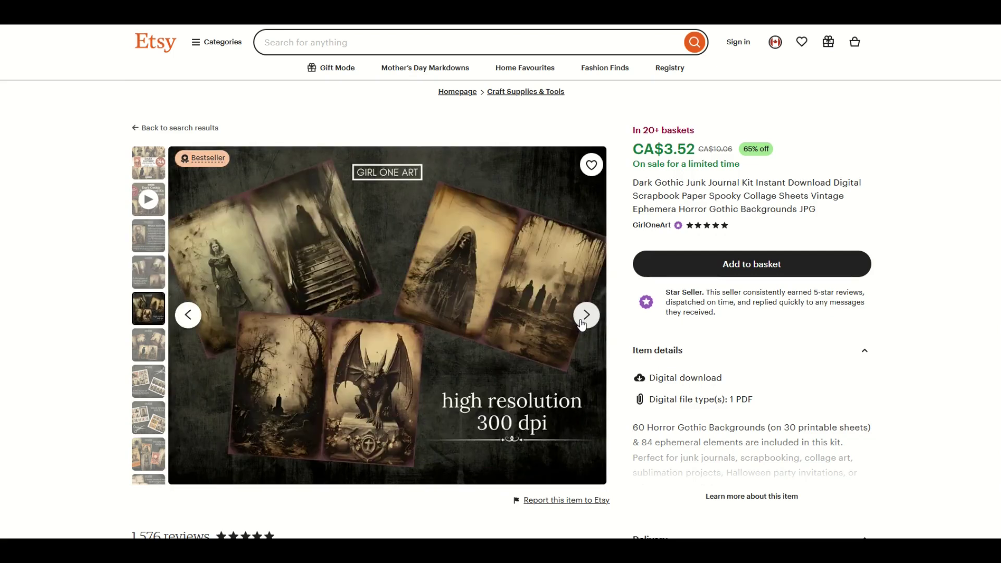
{"action": "left_click", "coordinate": [582, 324]}
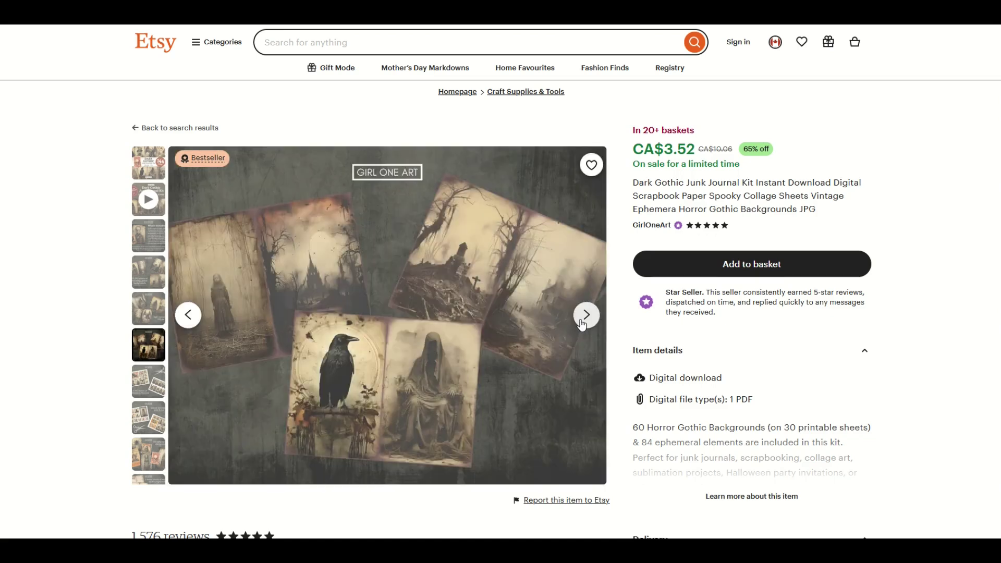
{"action": "left_click", "coordinate": [582, 324]}
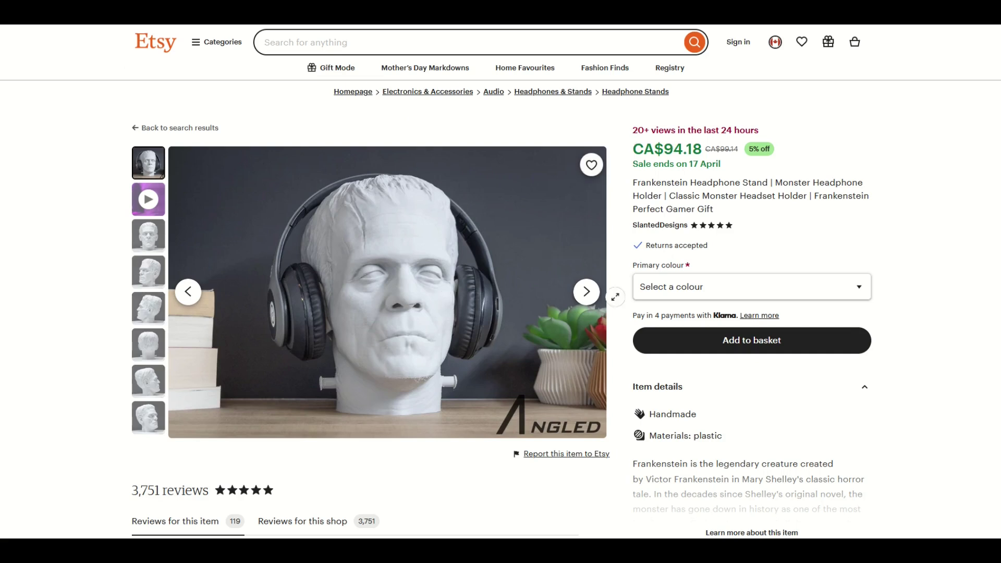
Step: Highlight the Frankenstein headphone stand's title, expand its full description and select the description paragraph
{"action": "left_click_drag", "start_coordinate": [637, 183], "coordinate": [733, 212]}
{"action": "scroll", "coordinate": [783, 211], "scroll_direction": "down", "scroll_amount": 3}
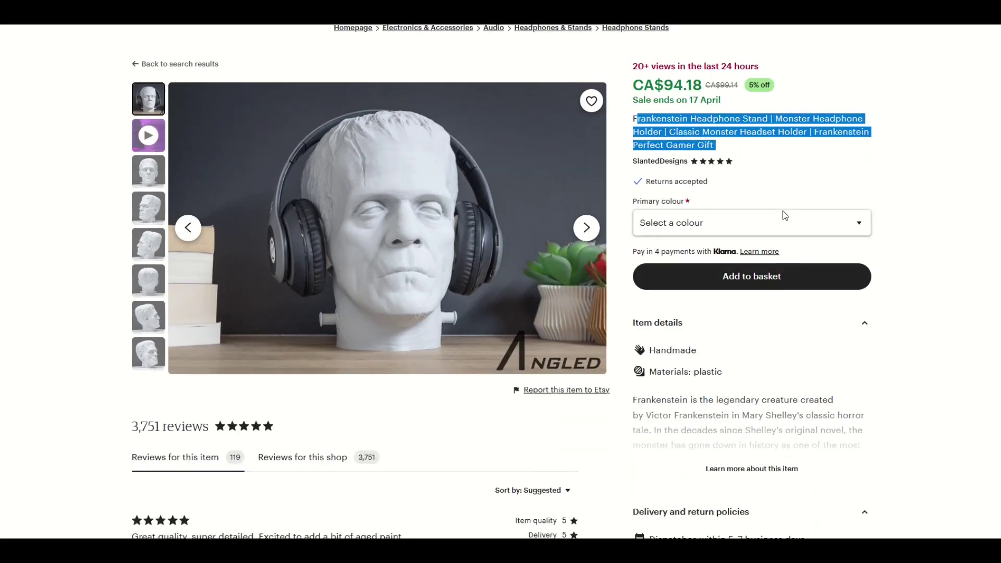
{"action": "left_click", "coordinate": [734, 365]}
{"action": "scroll", "coordinate": [711, 323], "scroll_direction": "down", "scroll_amount": 3}
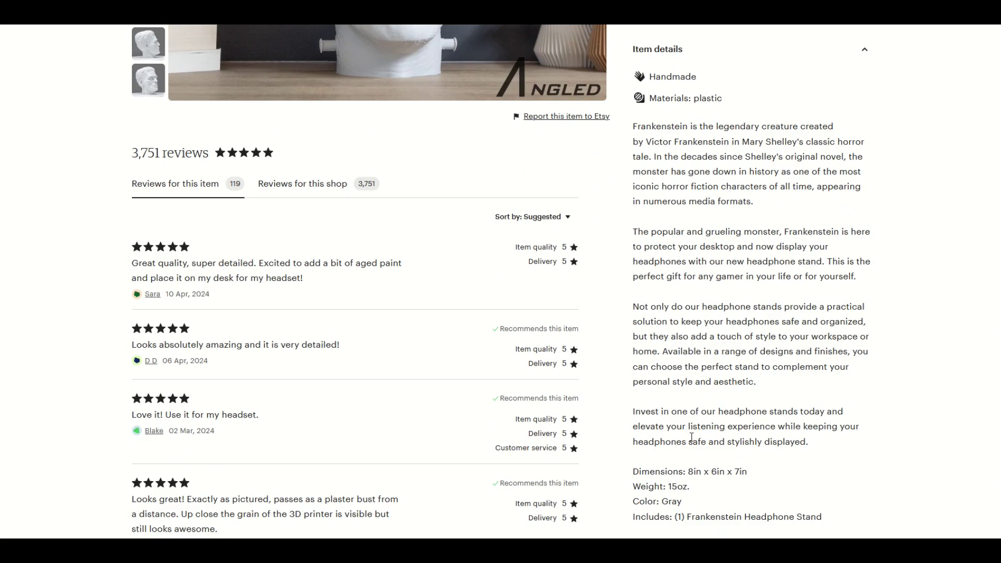
{"action": "scroll", "coordinate": [690, 429], "scroll_direction": "up", "scroll_amount": 4}
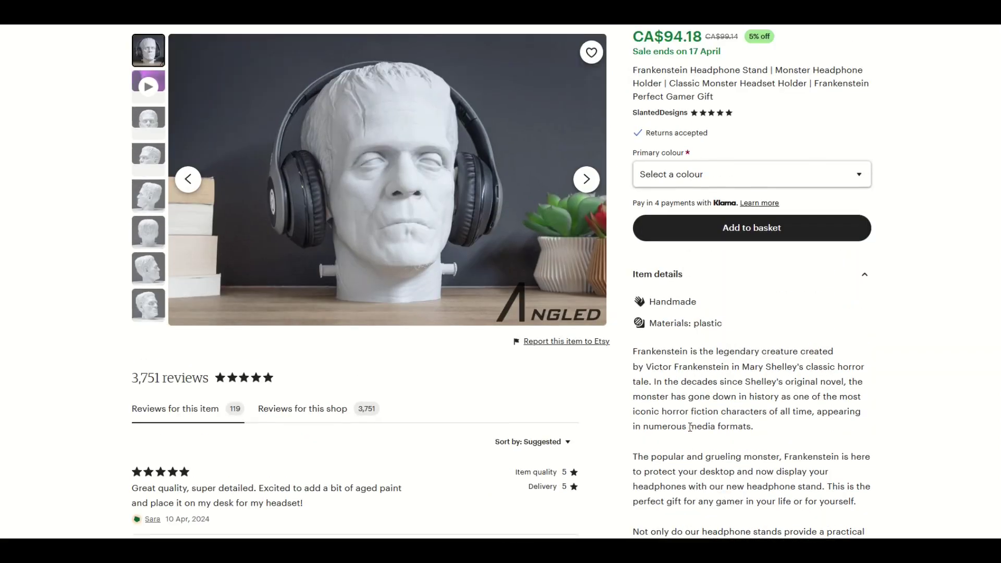
{"action": "scroll", "coordinate": [697, 411], "scroll_direction": "up", "scroll_amount": 3}
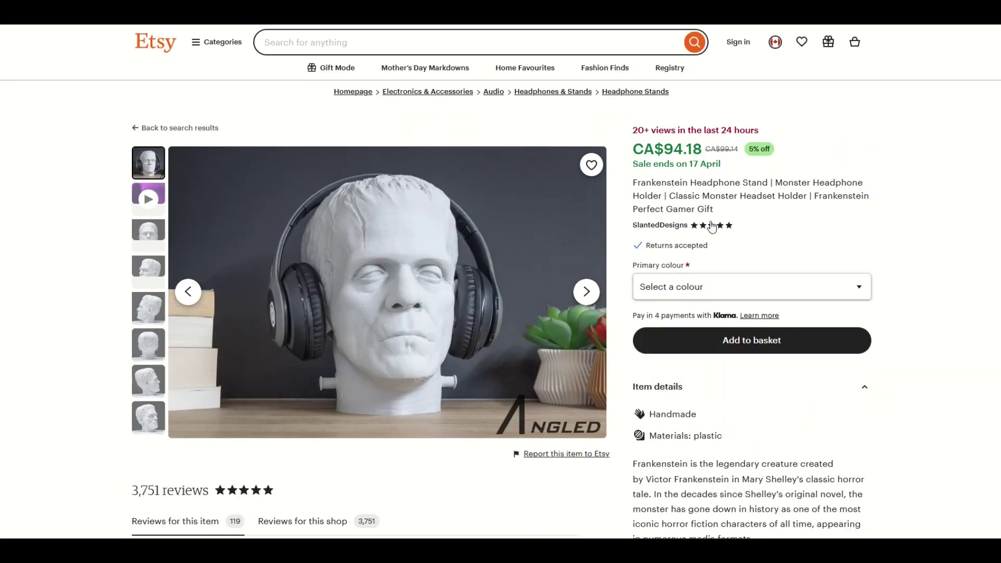
{"action": "left_click_drag", "start_coordinate": [717, 211], "coordinate": [694, 205]}
{"action": "scroll", "coordinate": [691, 332], "scroll_direction": "down", "scroll_amount": 3}
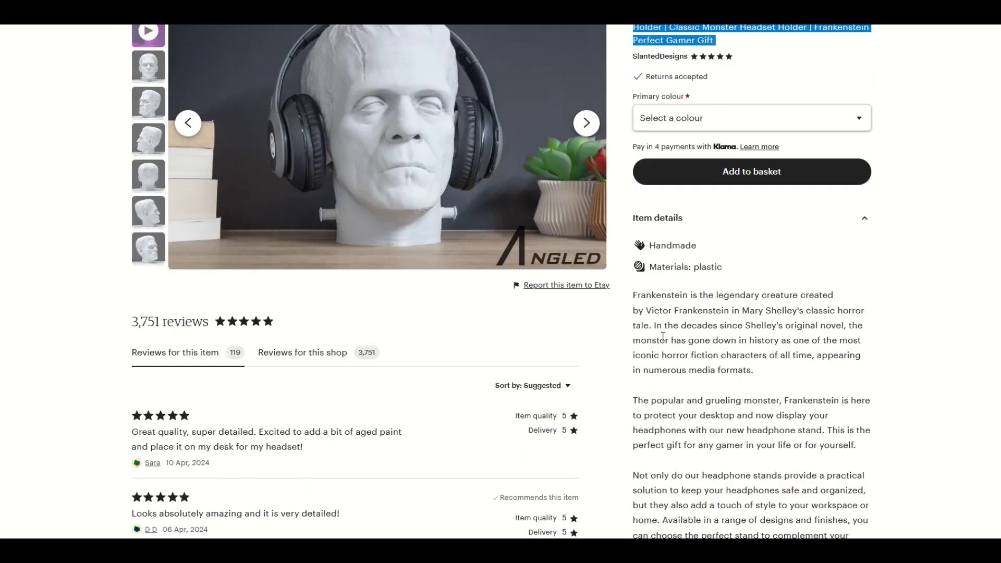
{"action": "left_click_drag", "start_coordinate": [661, 295], "coordinate": [725, 372]}
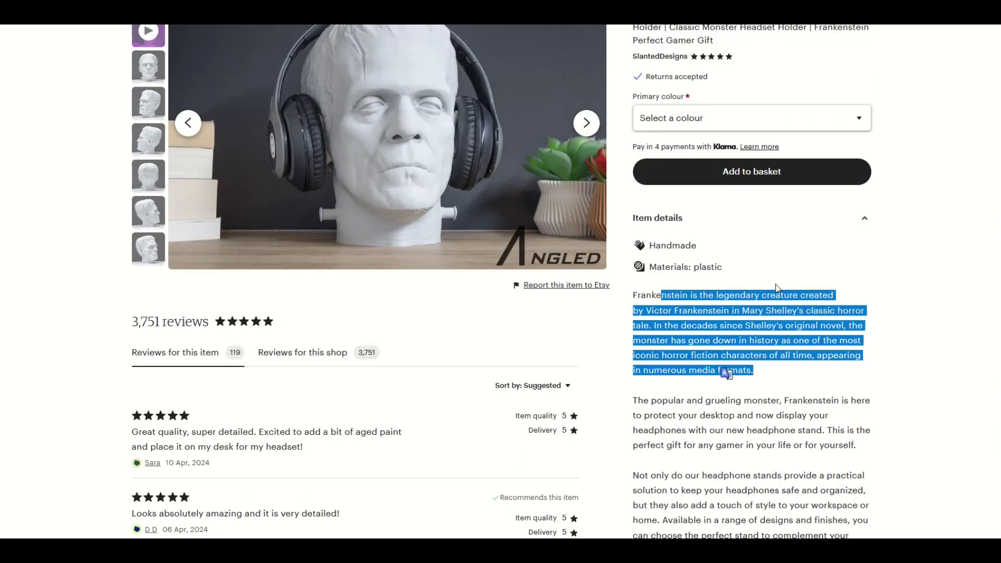
Step: Step through the headphone stand's gallery photos and return to the product video
{"action": "scroll", "coordinate": [776, 288], "scroll_direction": "up", "scroll_amount": 3}
{"action": "left_click", "coordinate": [584, 301]}
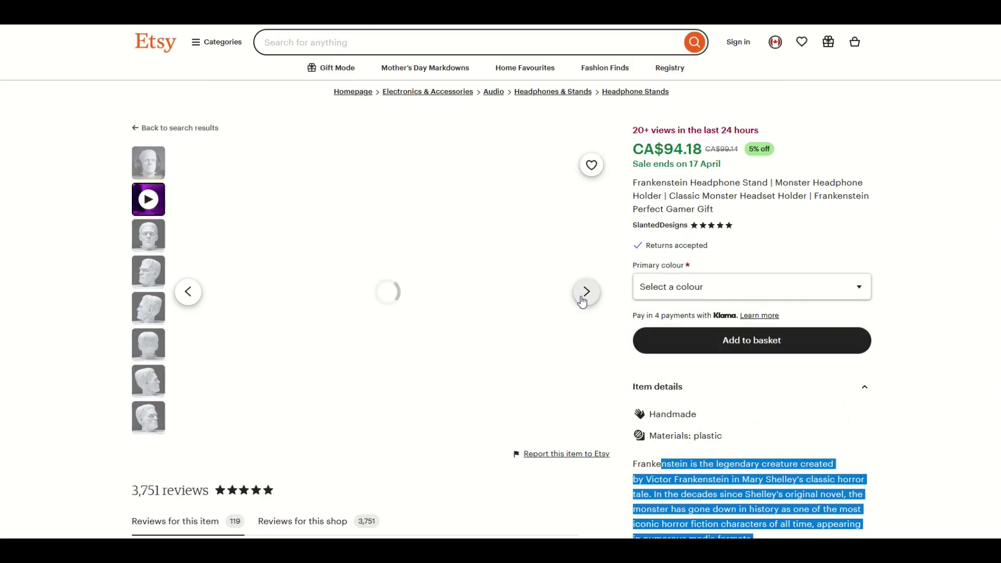
{"action": "left_click", "coordinate": [584, 301]}
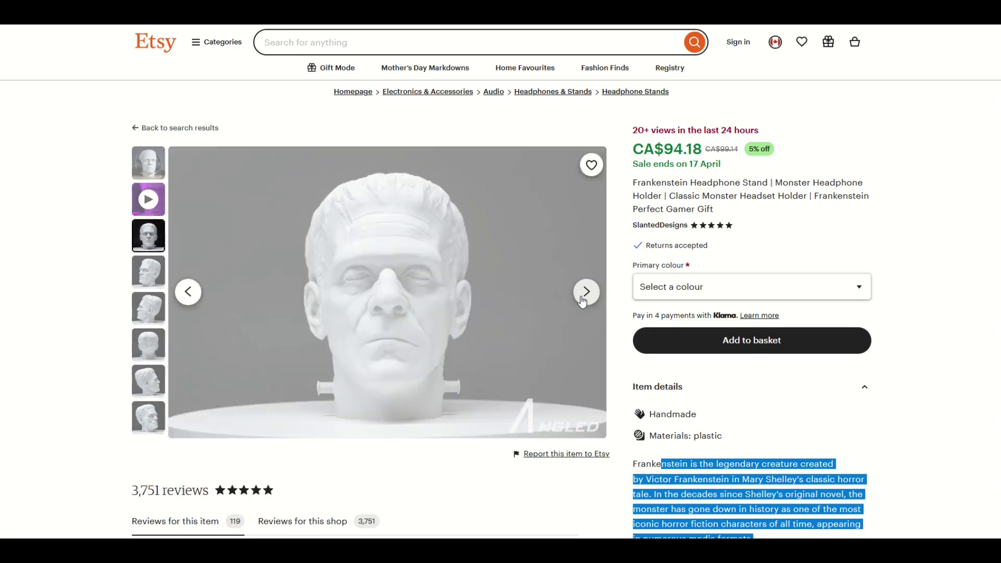
{"action": "left_click", "coordinate": [188, 293]}
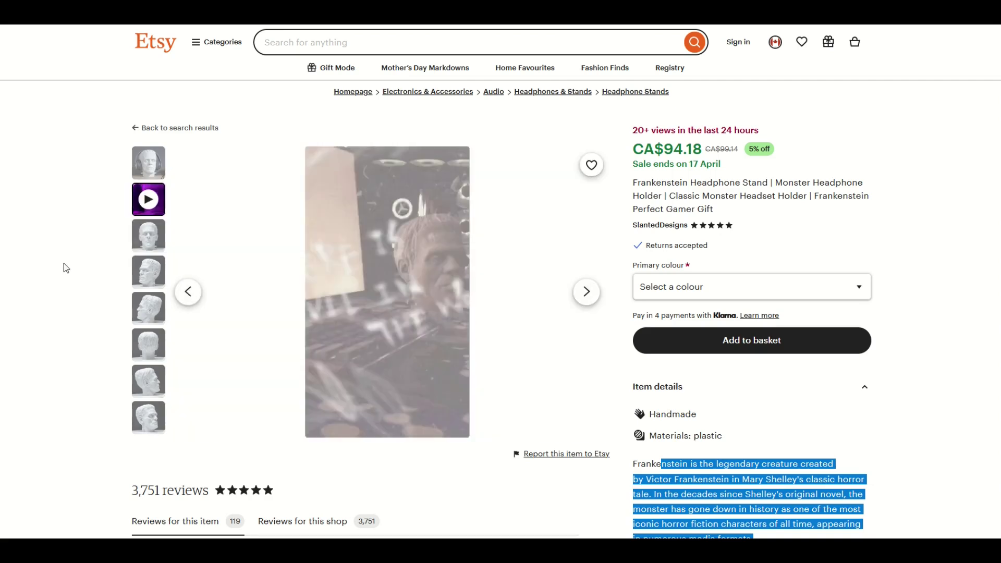